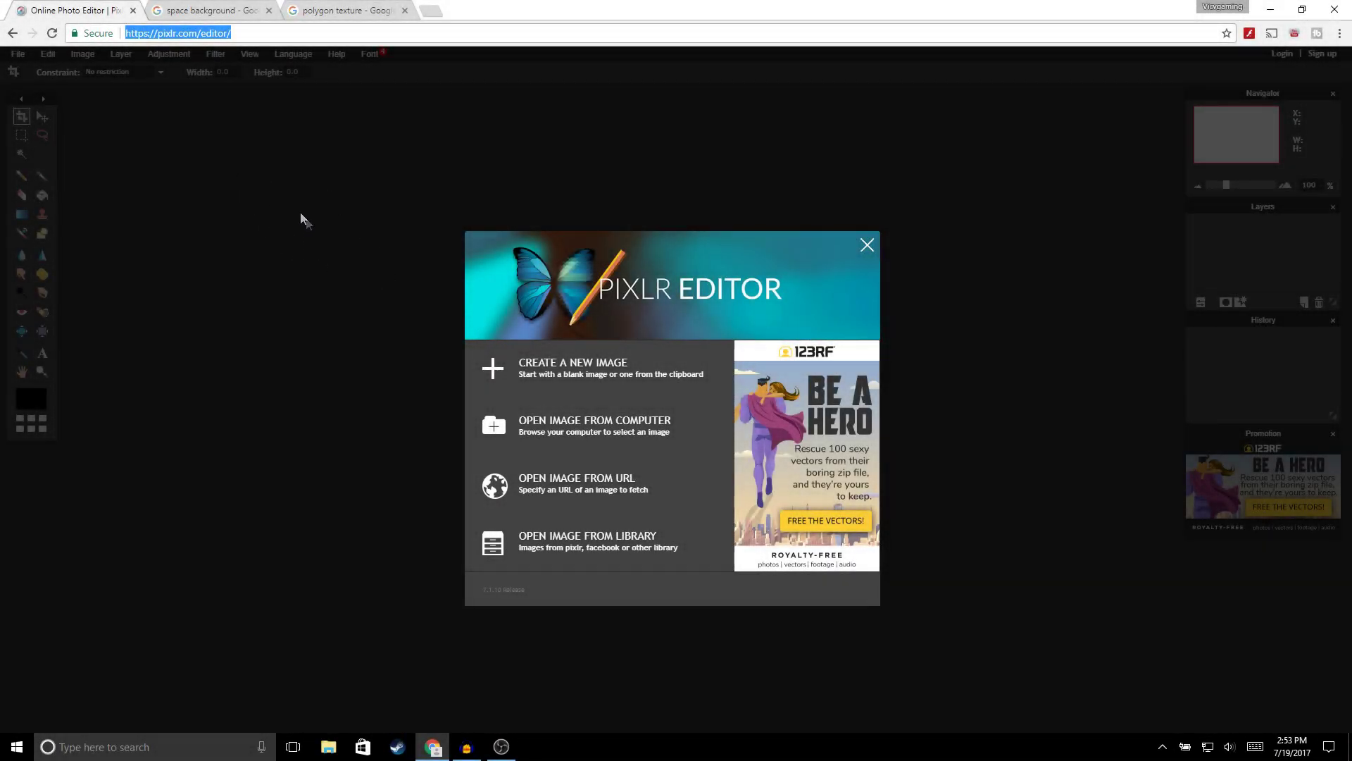
Create a new 800 x 800 px image with a transparent background
click(573, 372)
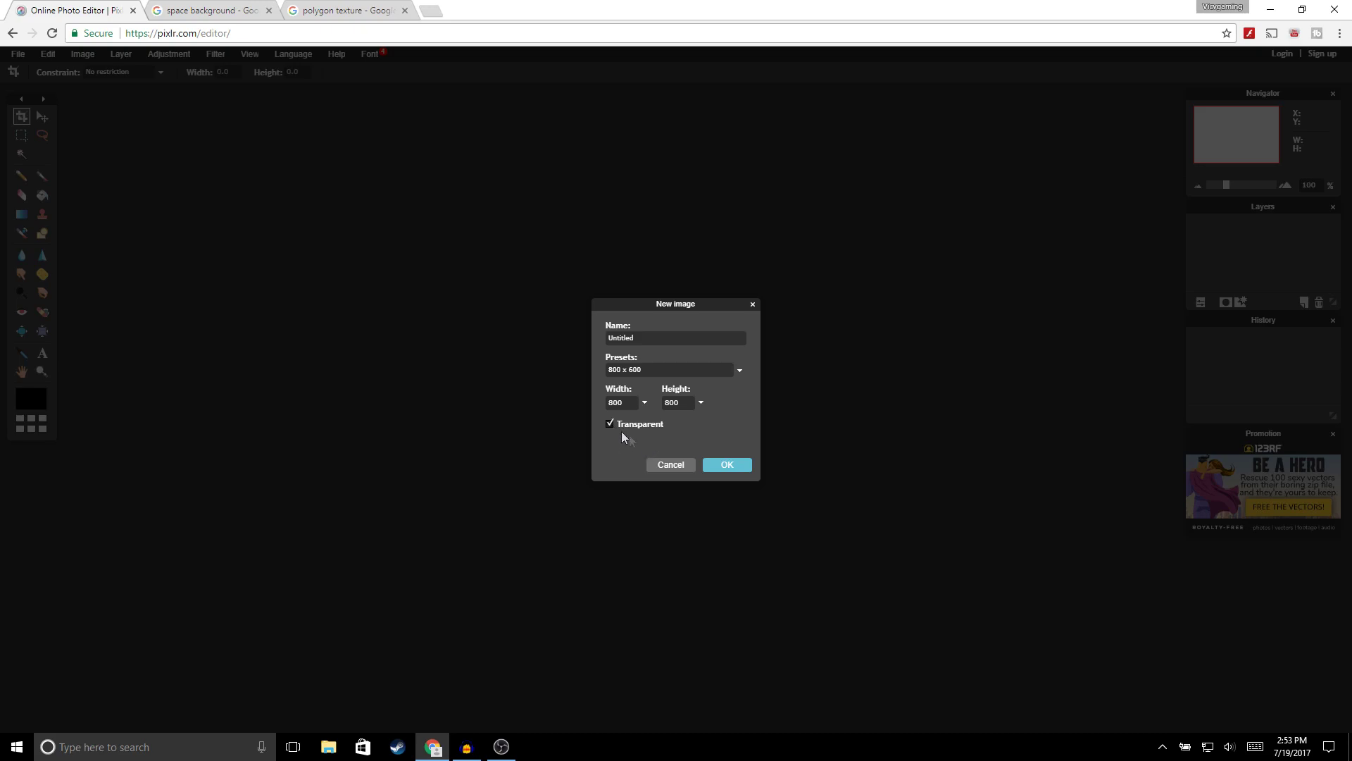
click(719, 466)
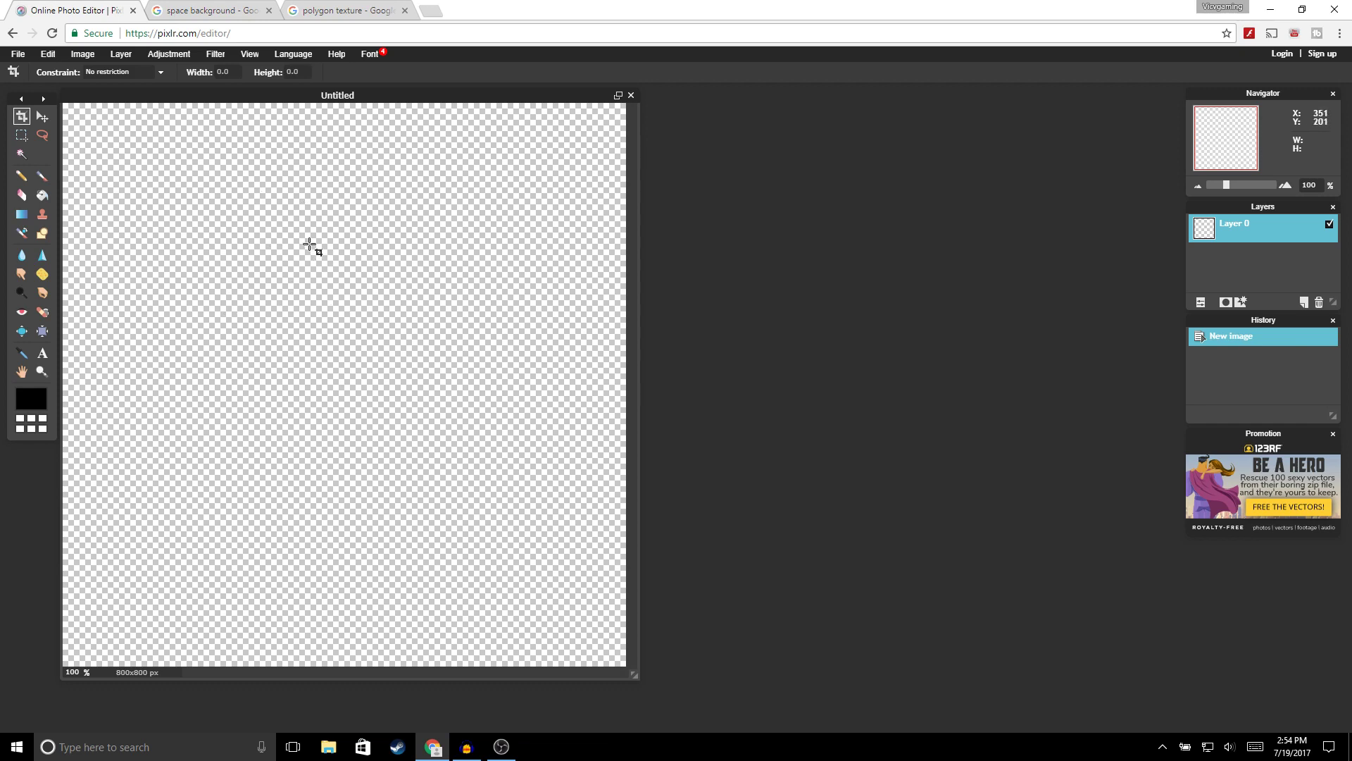
click(201, 10)
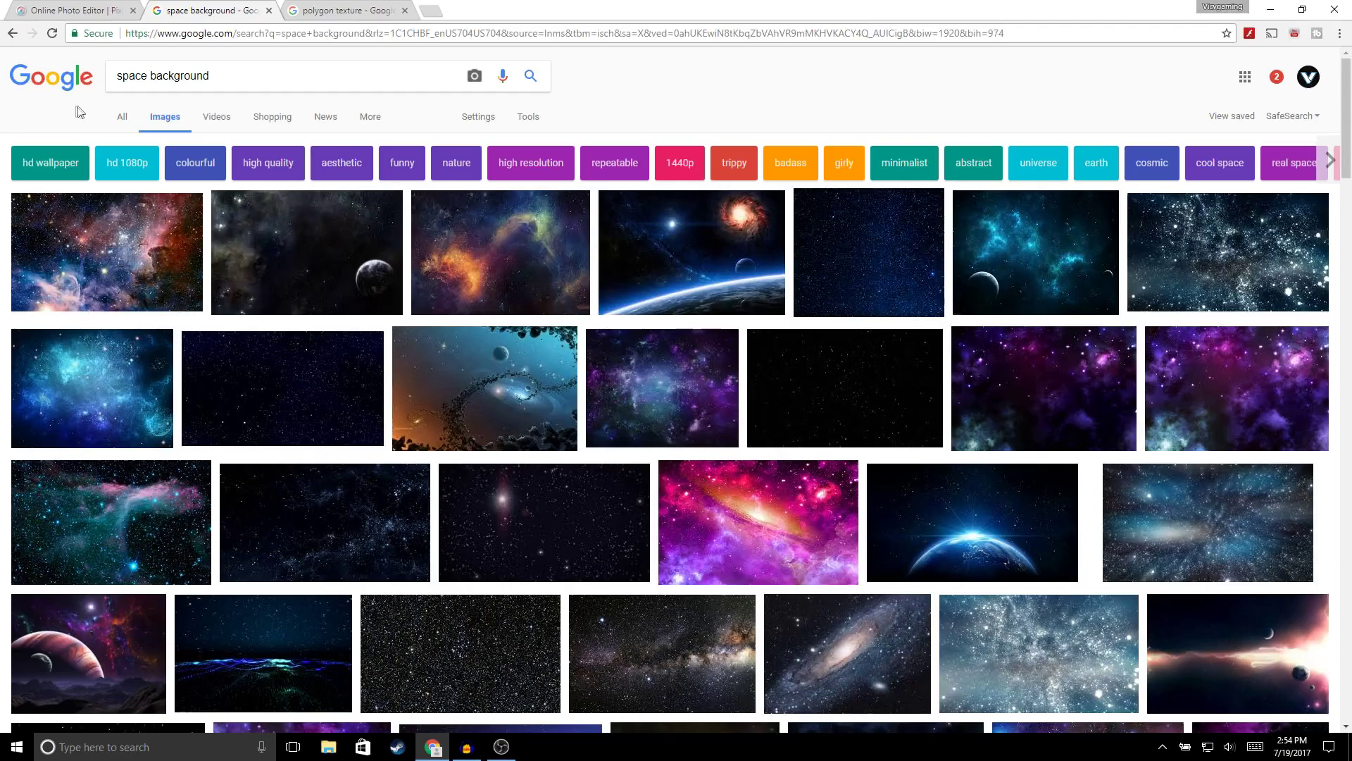
scroll(326, 383, down, 10)
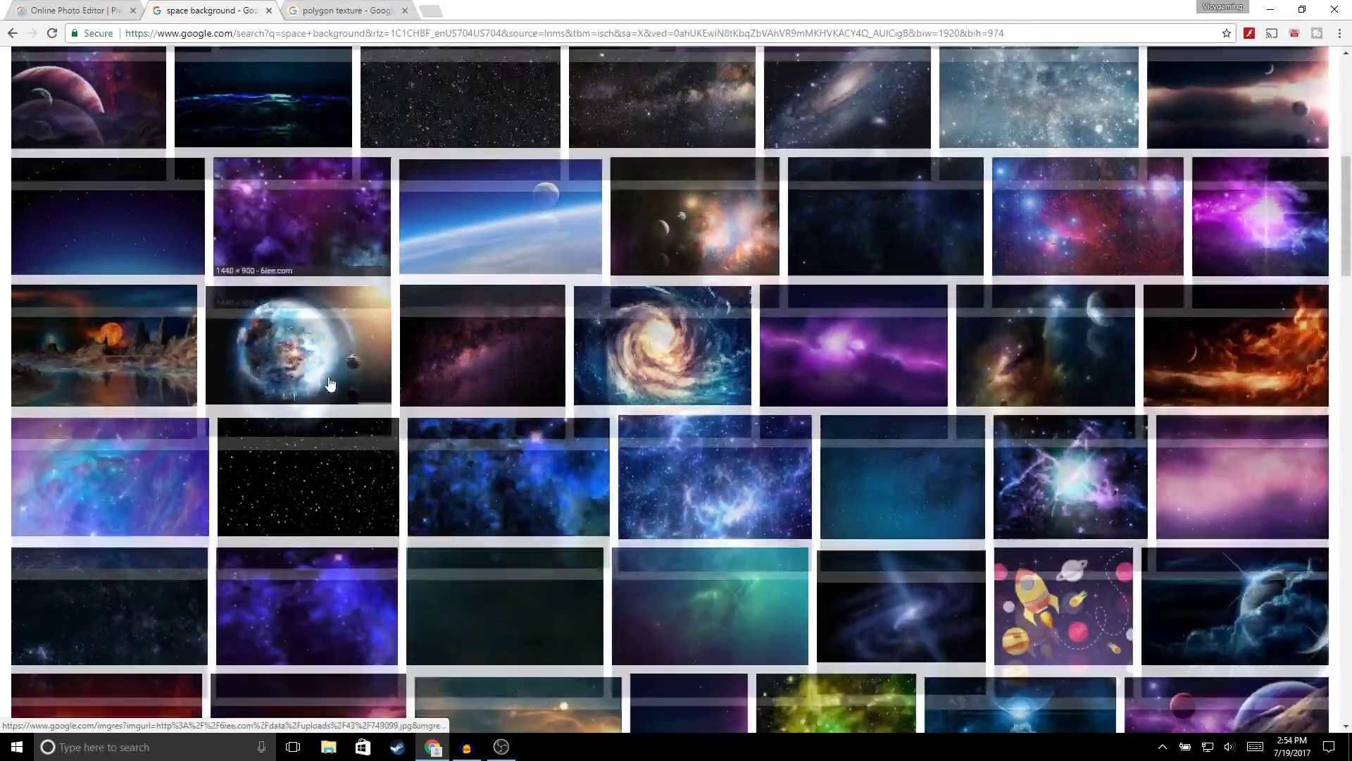
scroll(282, 252, up, 2)
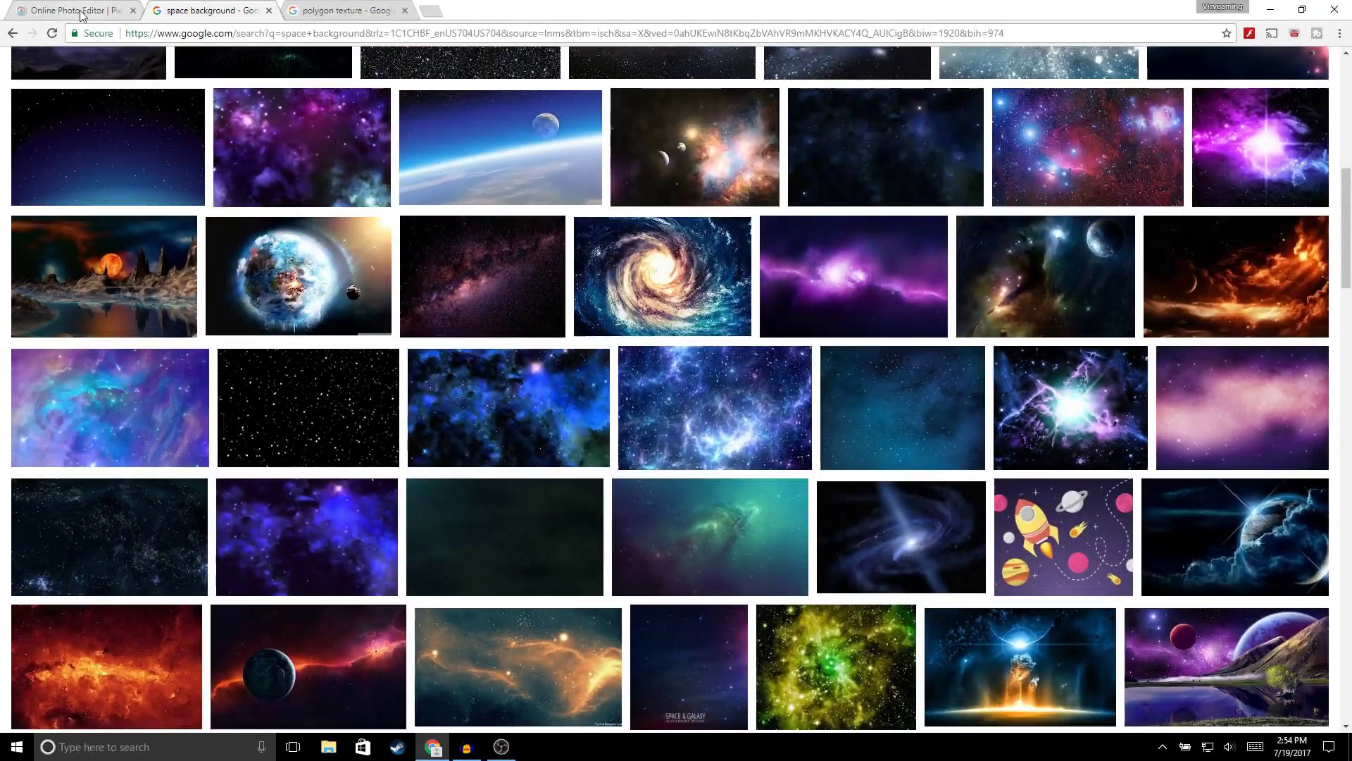
click(78, 10)
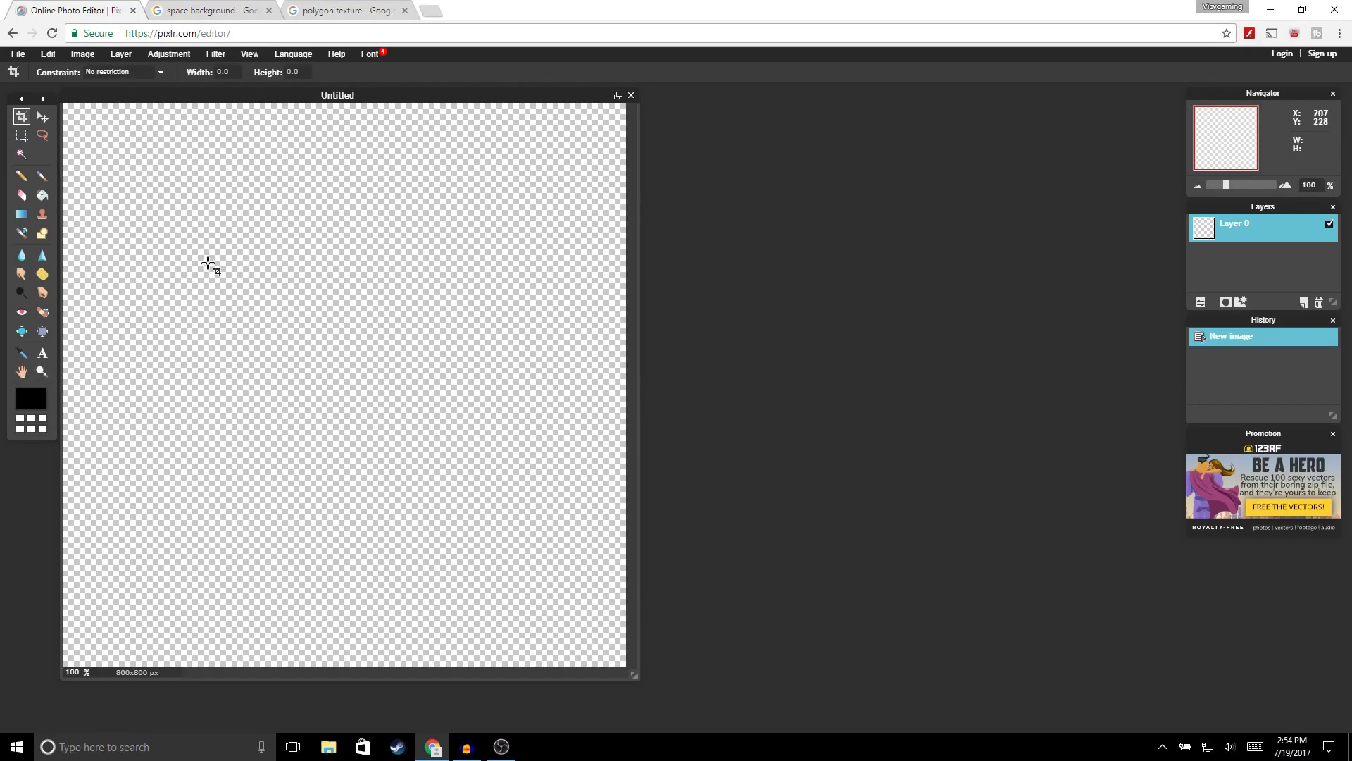
Open the kSQdCxM nebula photo and copy the whole image
click(17, 53)
click(28, 91)
scroll(222, 181, down, 2)
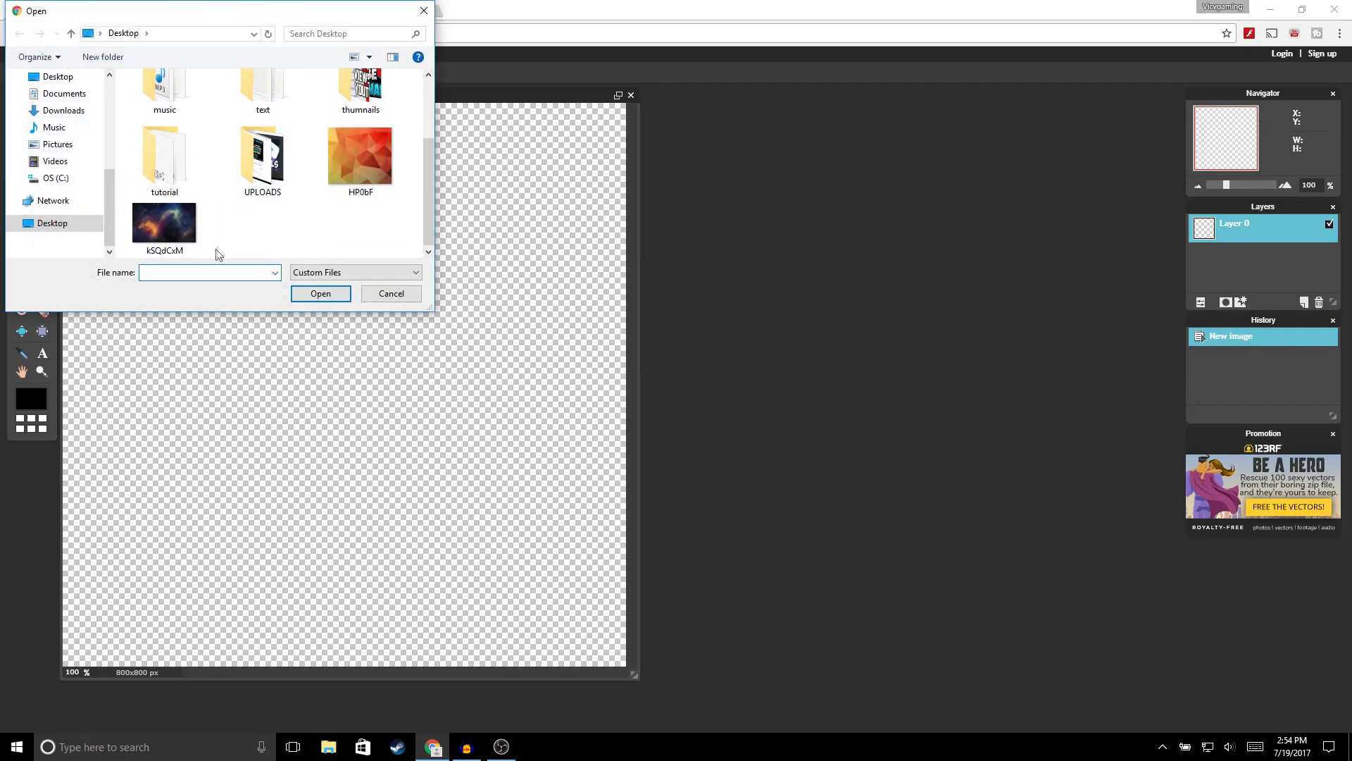
double_click(173, 227)
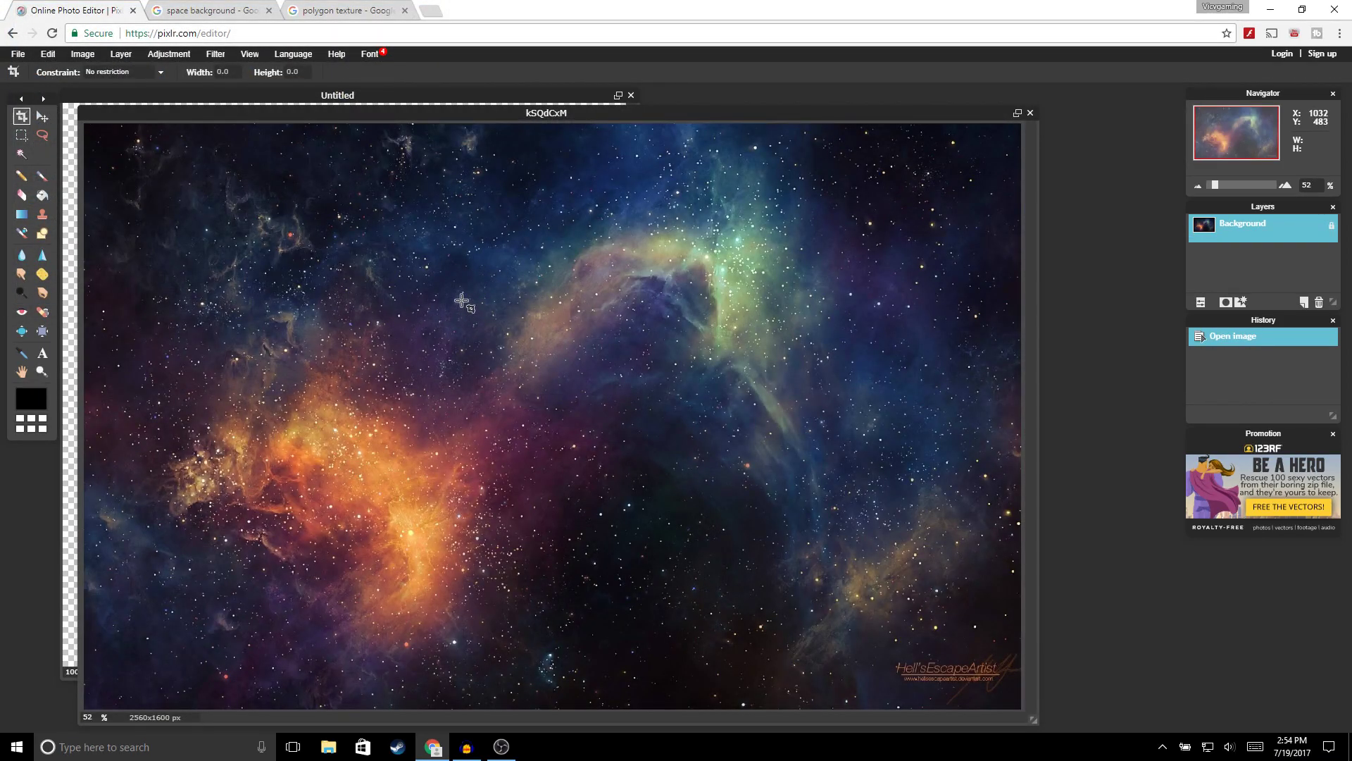
key(ctrl+a)
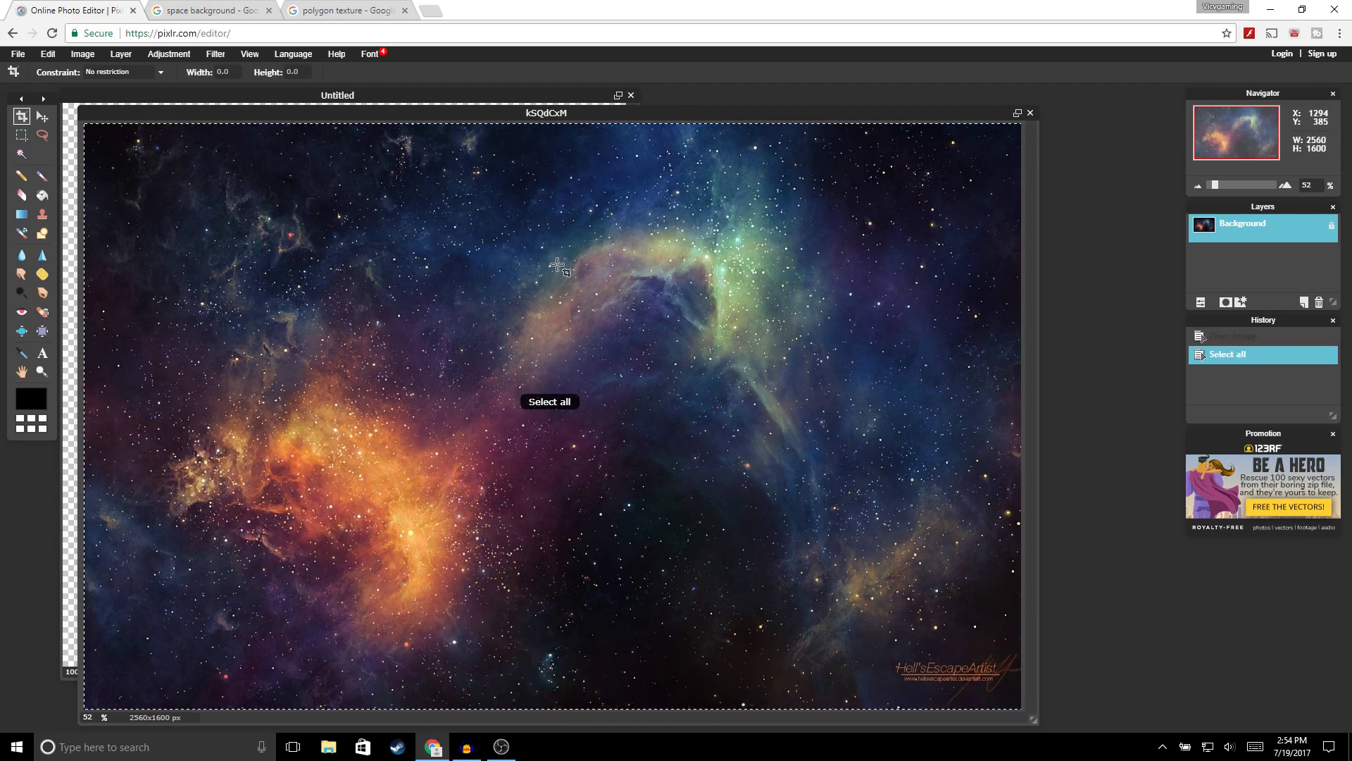
key(ctrl+c)
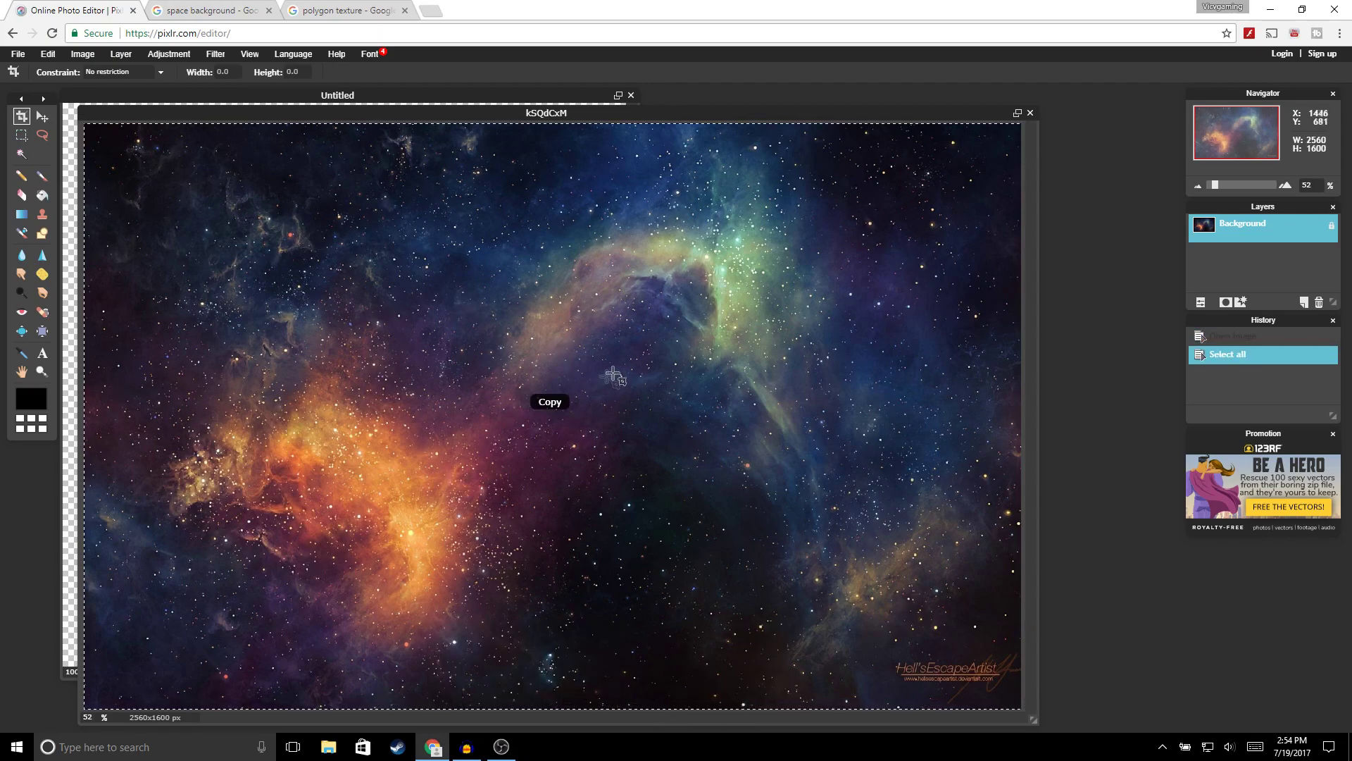
Close kSQdCxM without saving and paste the nebula into the blank canvas
click(1030, 112)
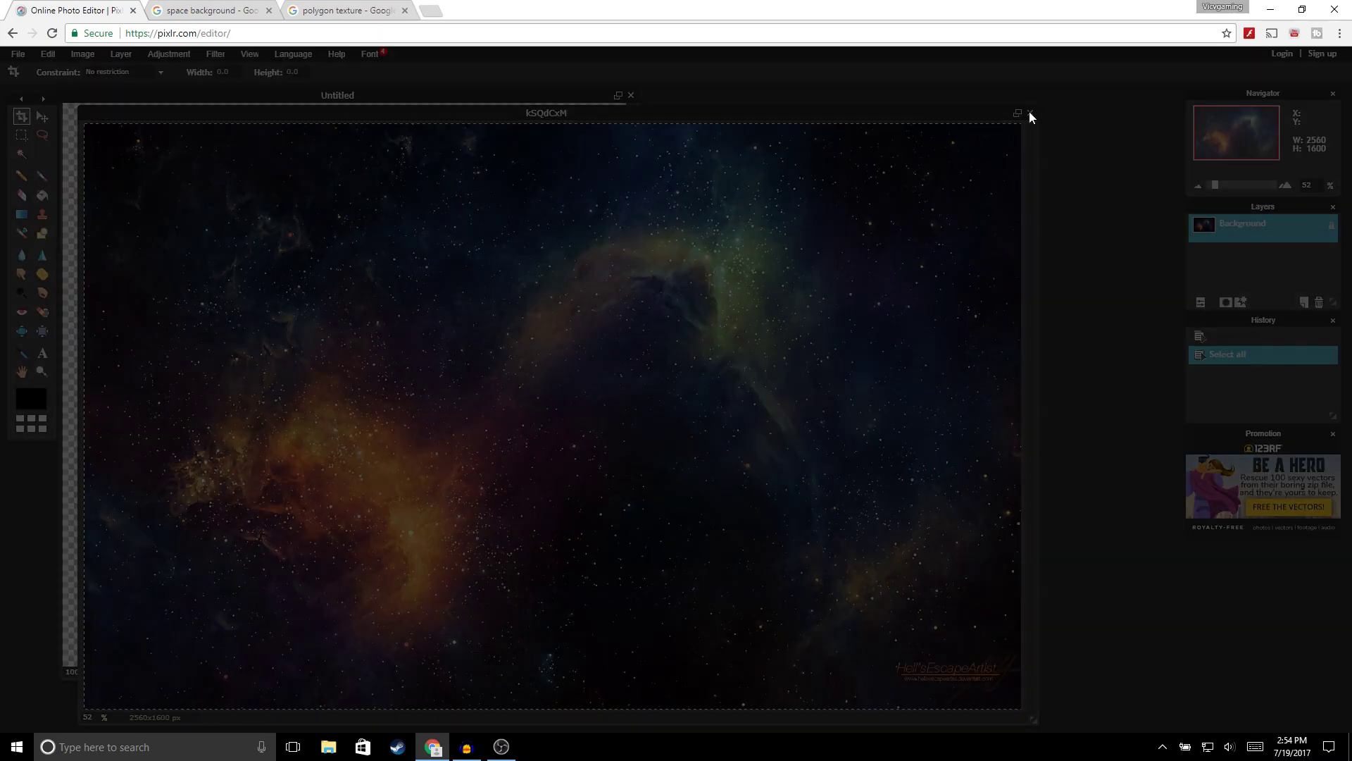
click(686, 417)
key(ctrl+v)
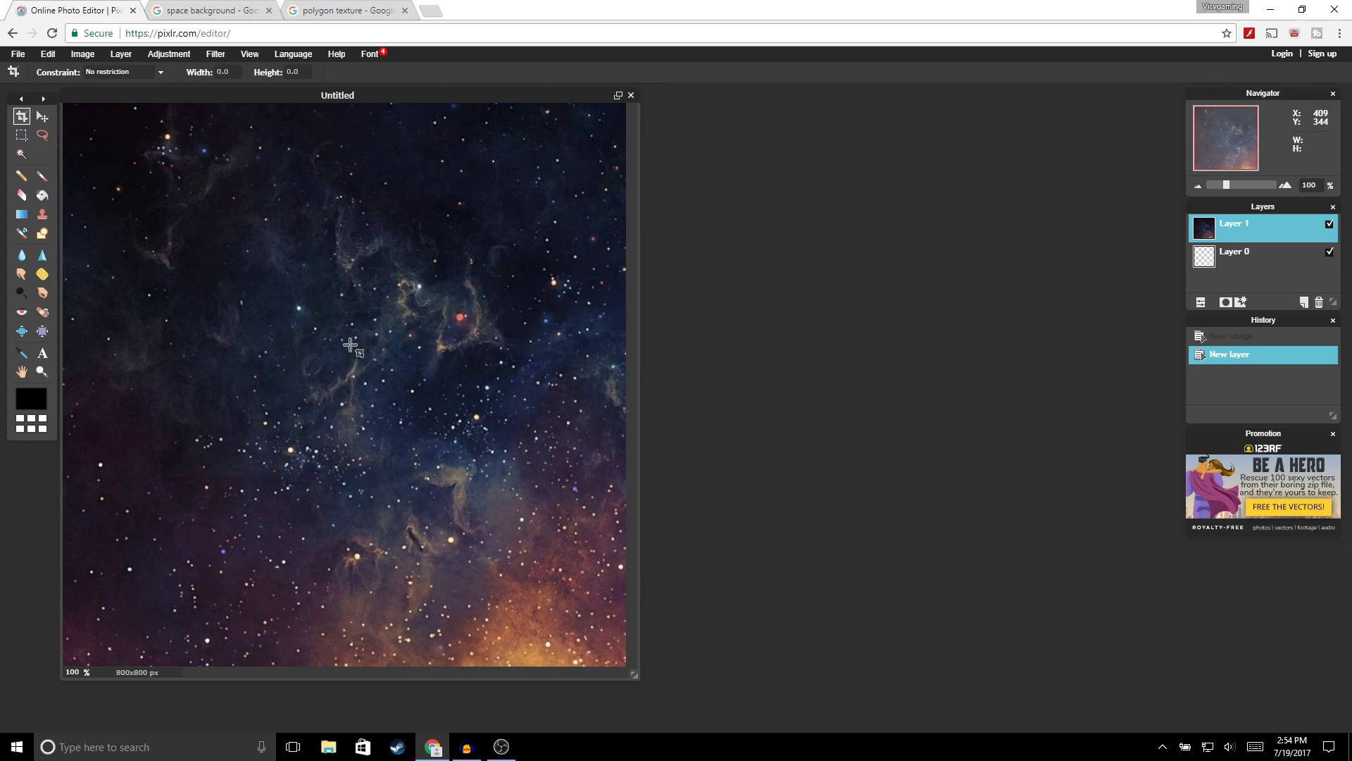
Free-transform the pasted nebula layer so it fills the entire 800 x 800 canvas
click(48, 54)
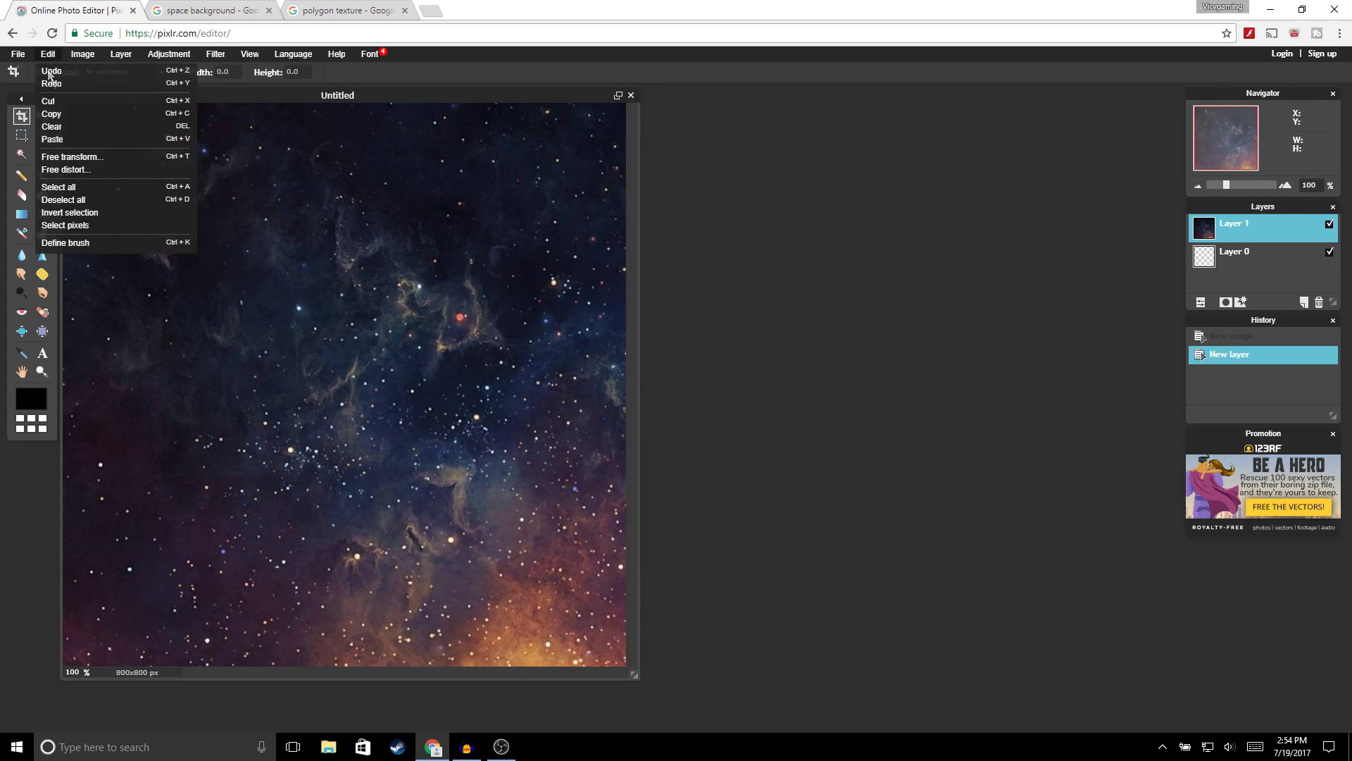
click(93, 156)
drag(105, 185, 200, 272)
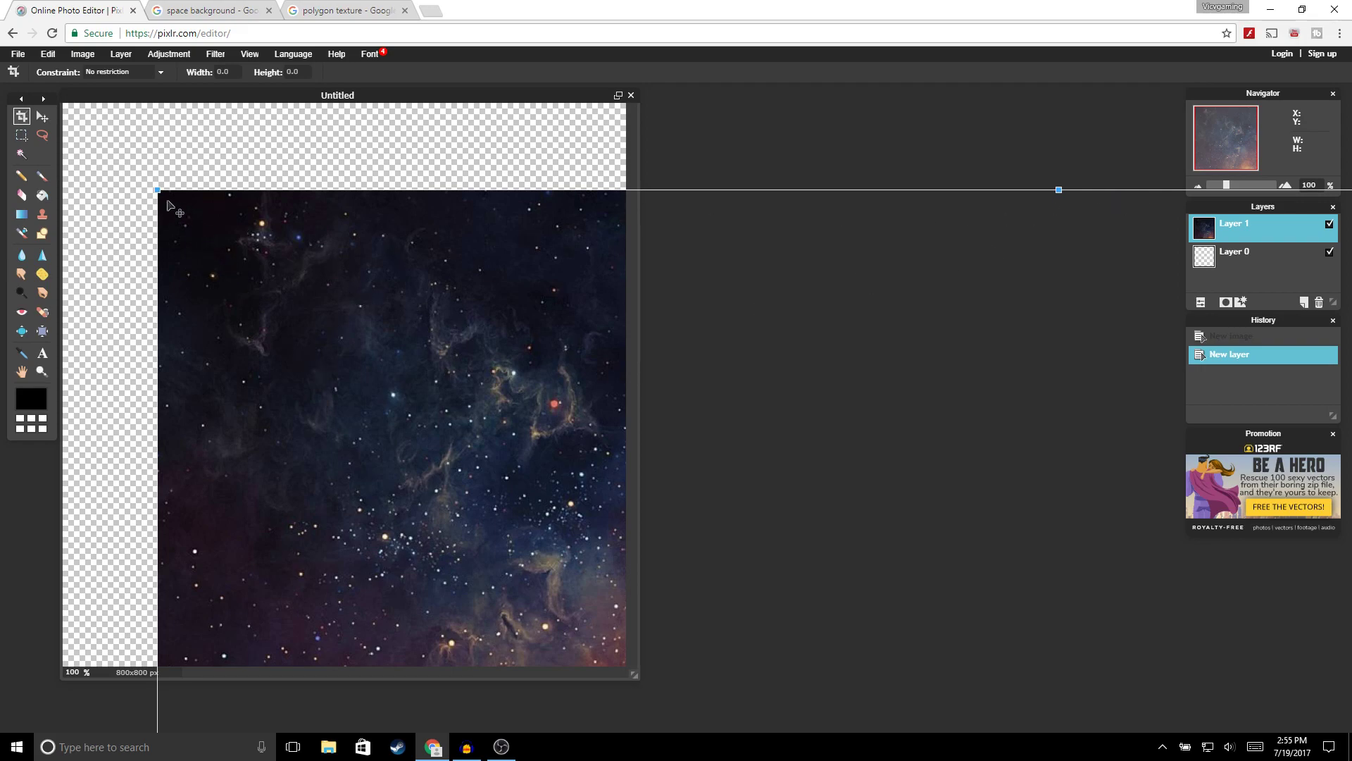
drag(156, 190, 299, 316)
drag(355, 380, 116, 160)
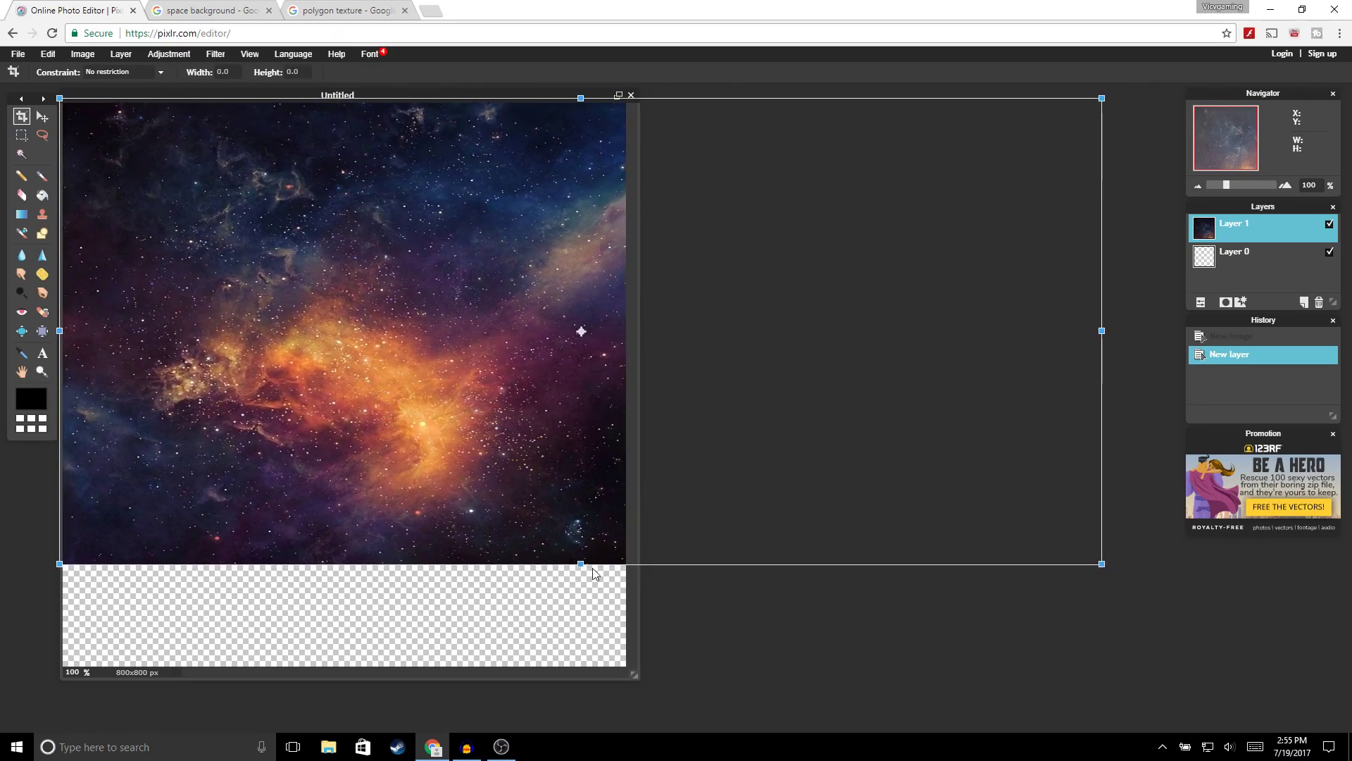
drag(580, 564, 595, 656)
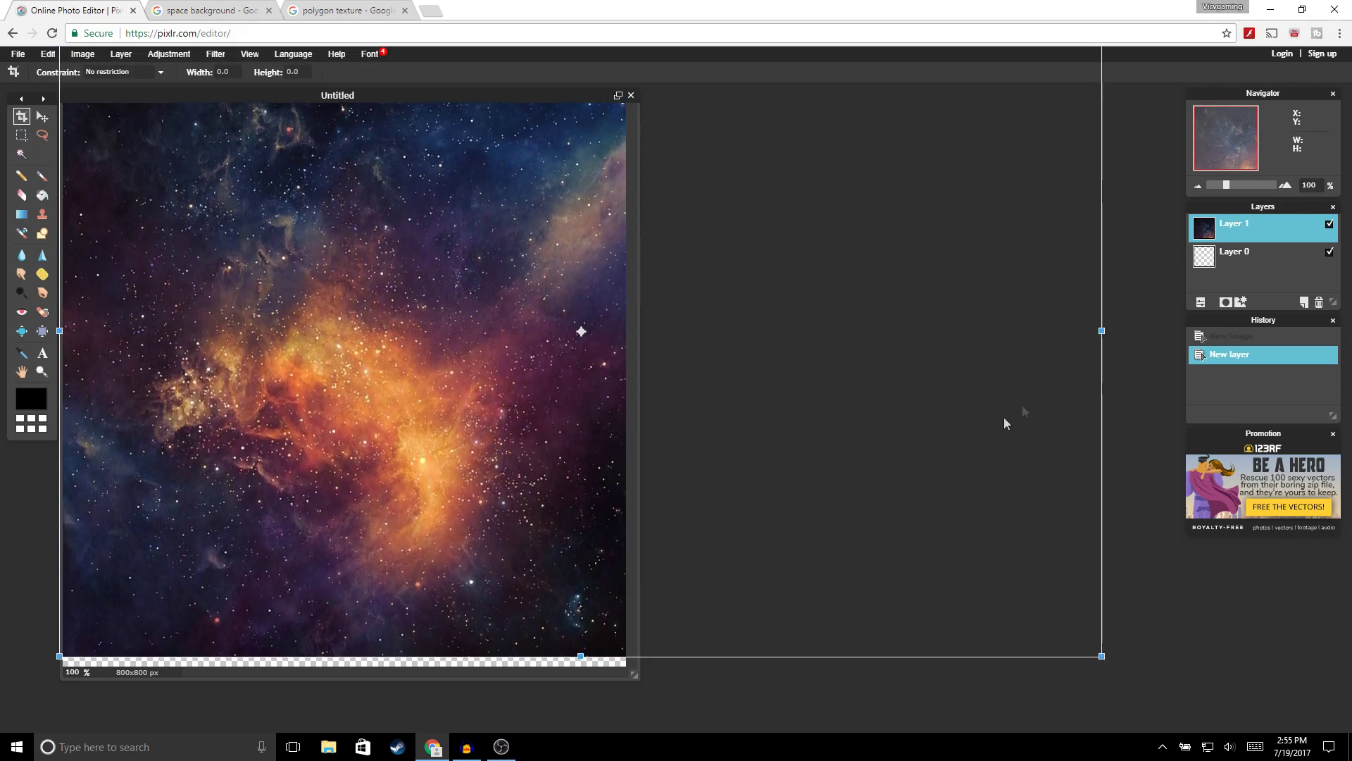
drag(1100, 332, 1098, 374)
key(Return)
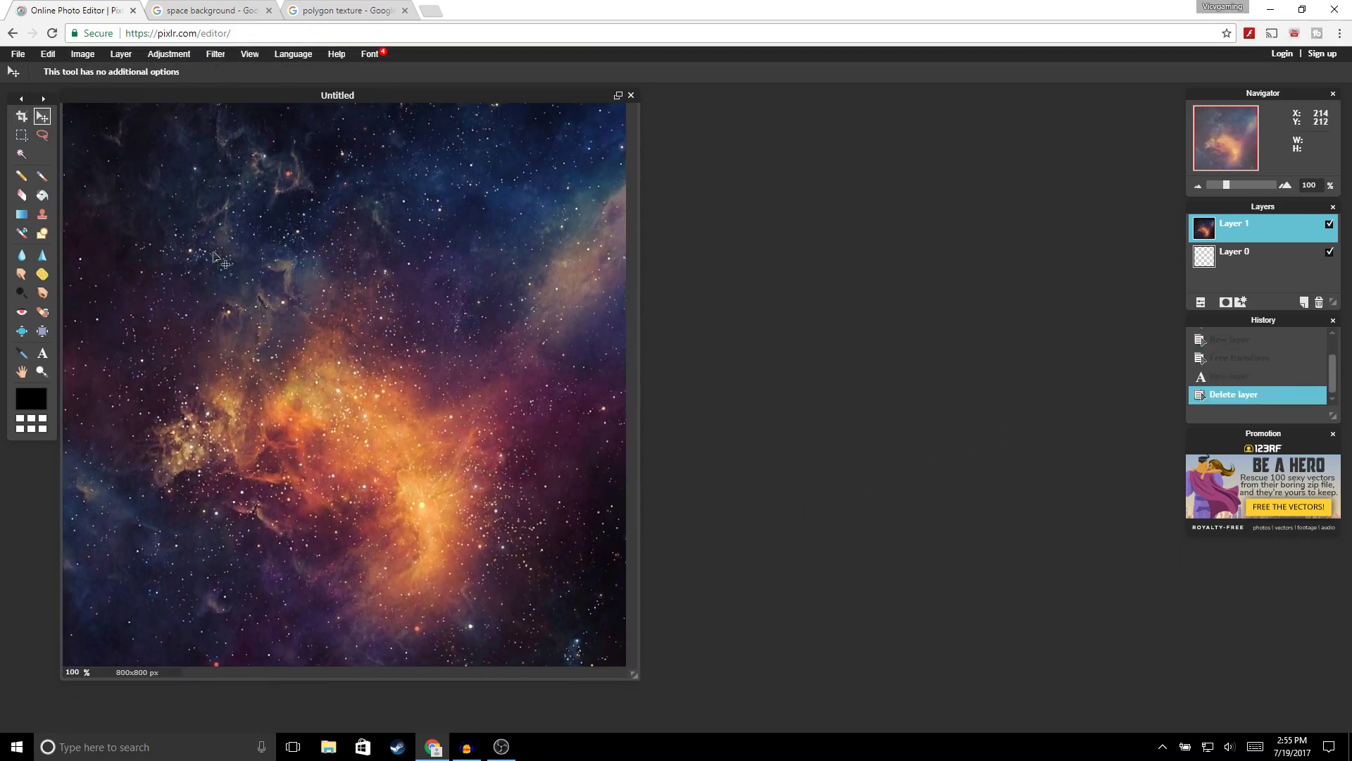
click(42, 353)
Add a white 'Z' in Raider Crusader, size 130, on the nebula's upper-left area
click(201, 426)
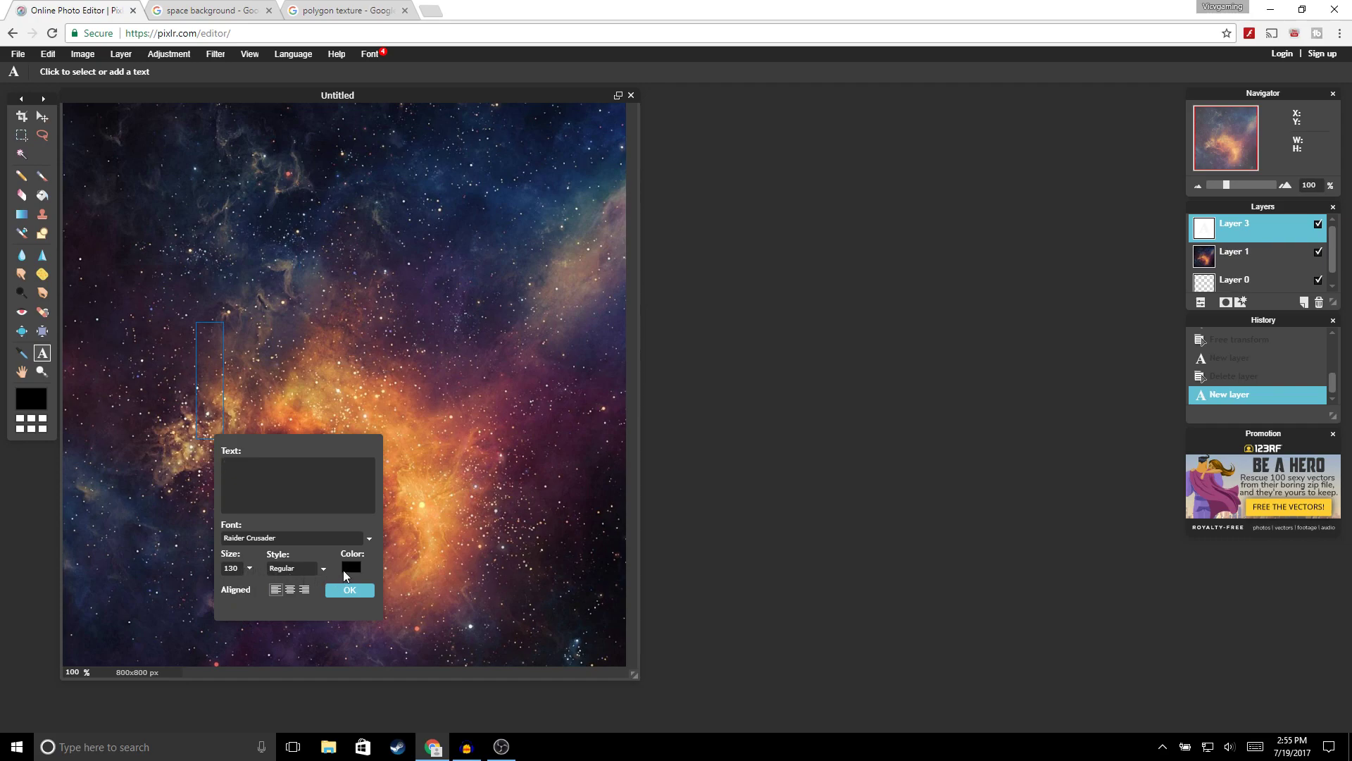
click(349, 567)
drag(527, 479, 662, 480)
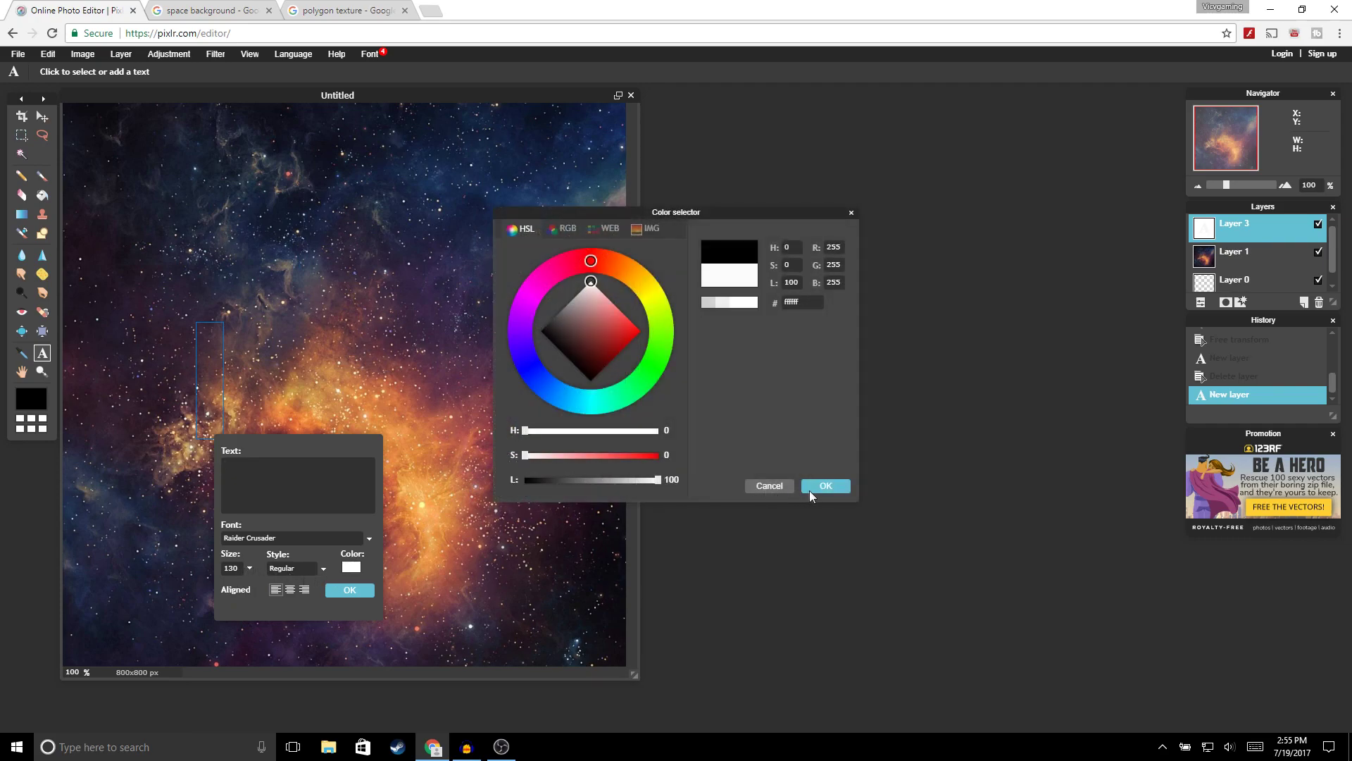
click(819, 486)
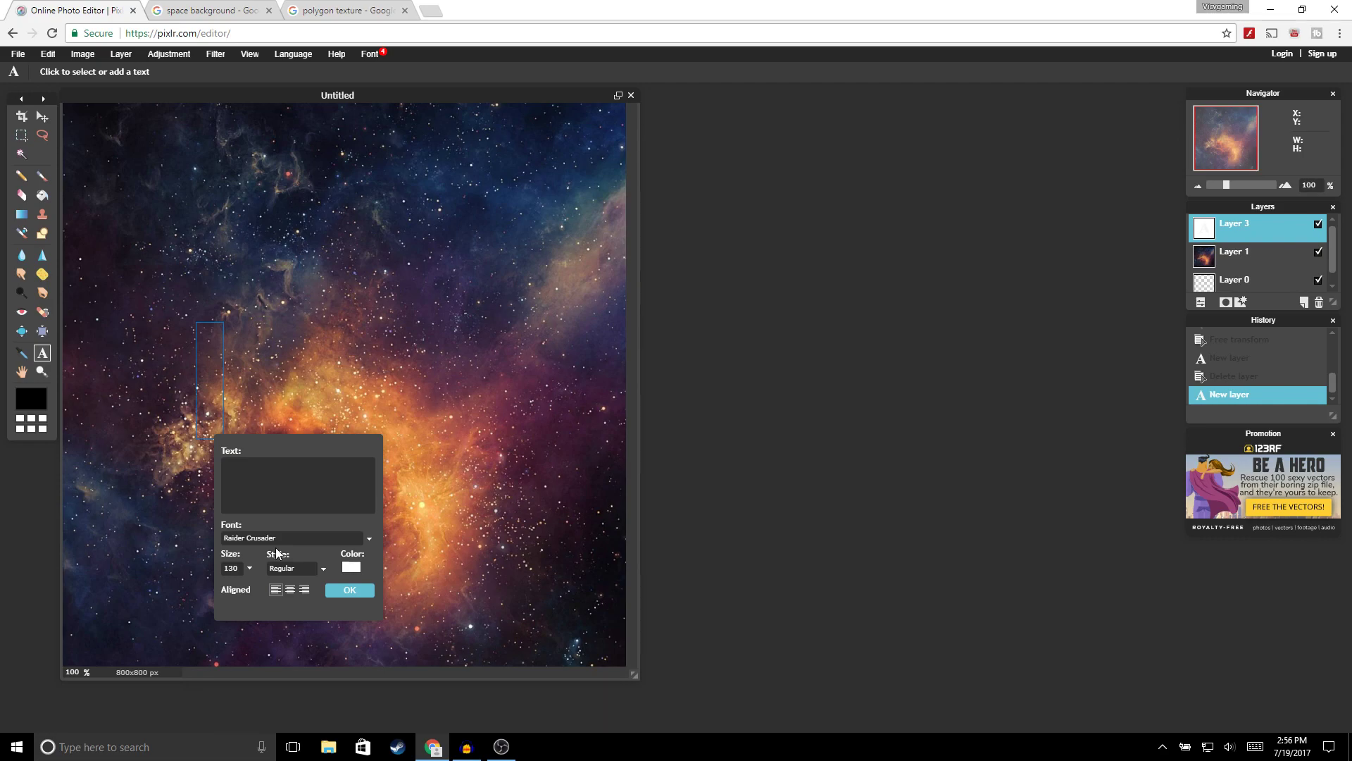
click(157, 281)
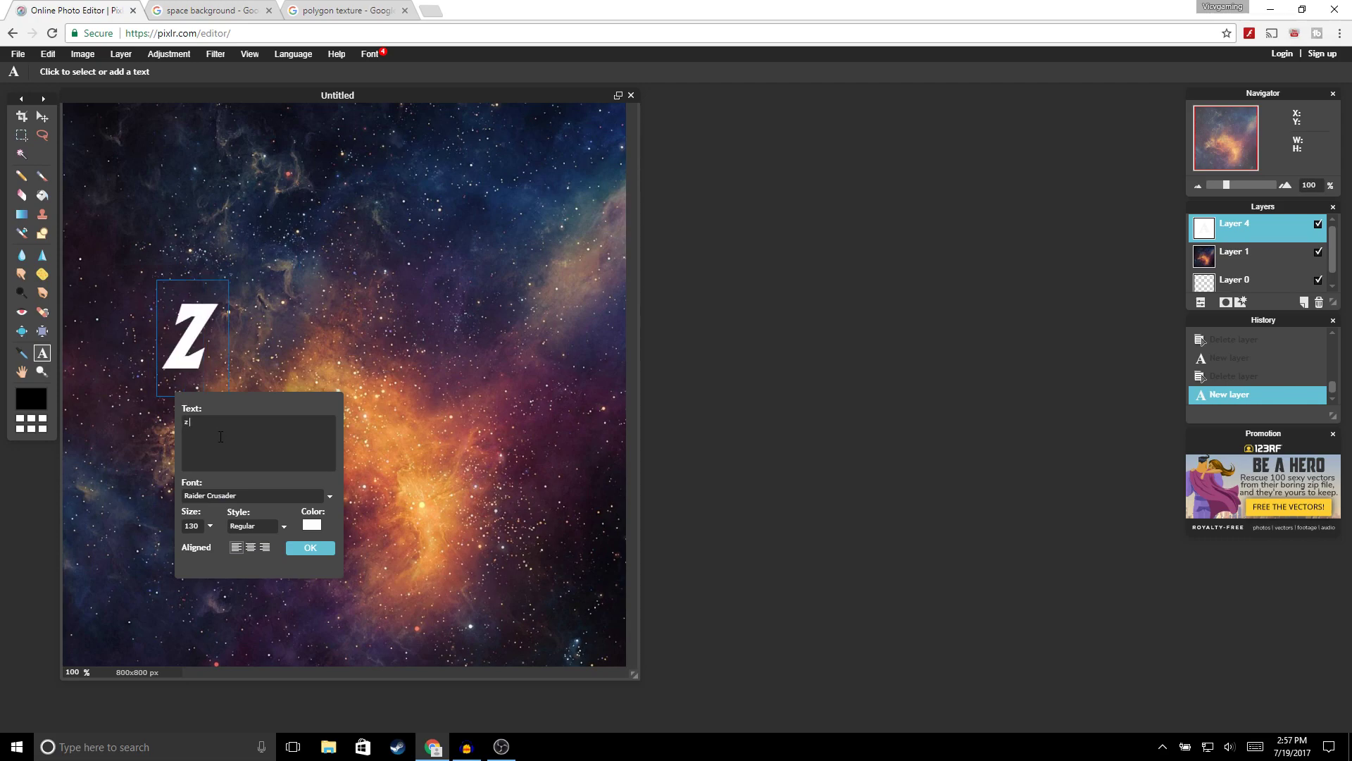
click(296, 548)
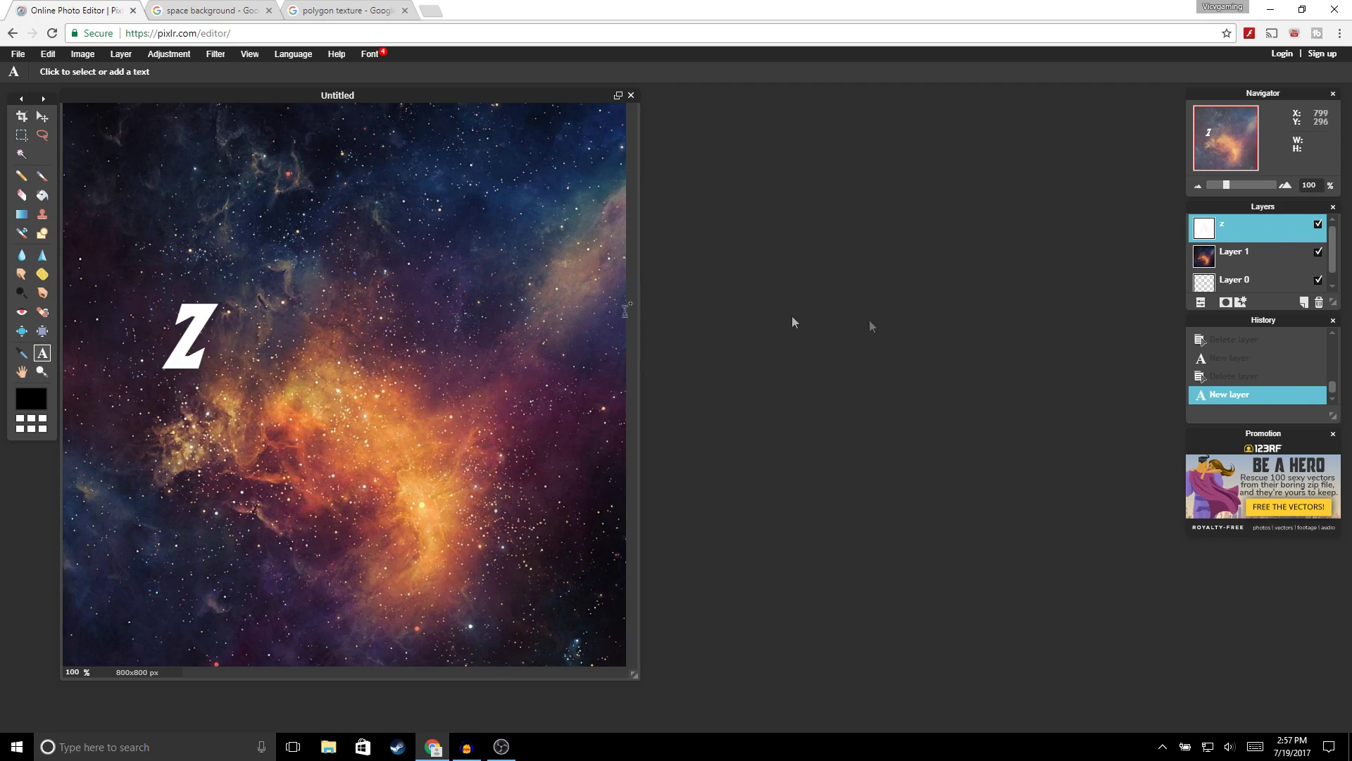
Rasterize the Z layer, enlarge it to about 226 x 258 px and move it toward the centre
right_click(1240, 228)
click(1241, 341)
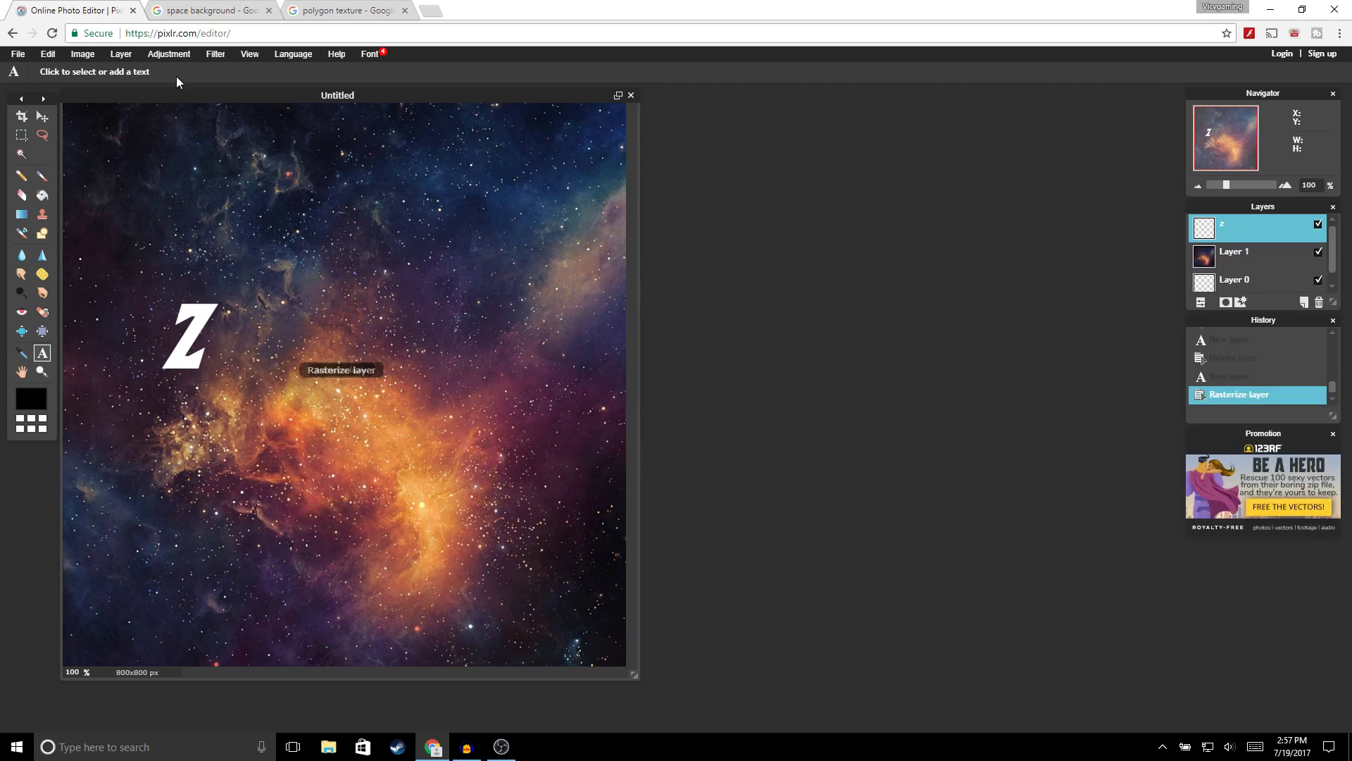
click(49, 55)
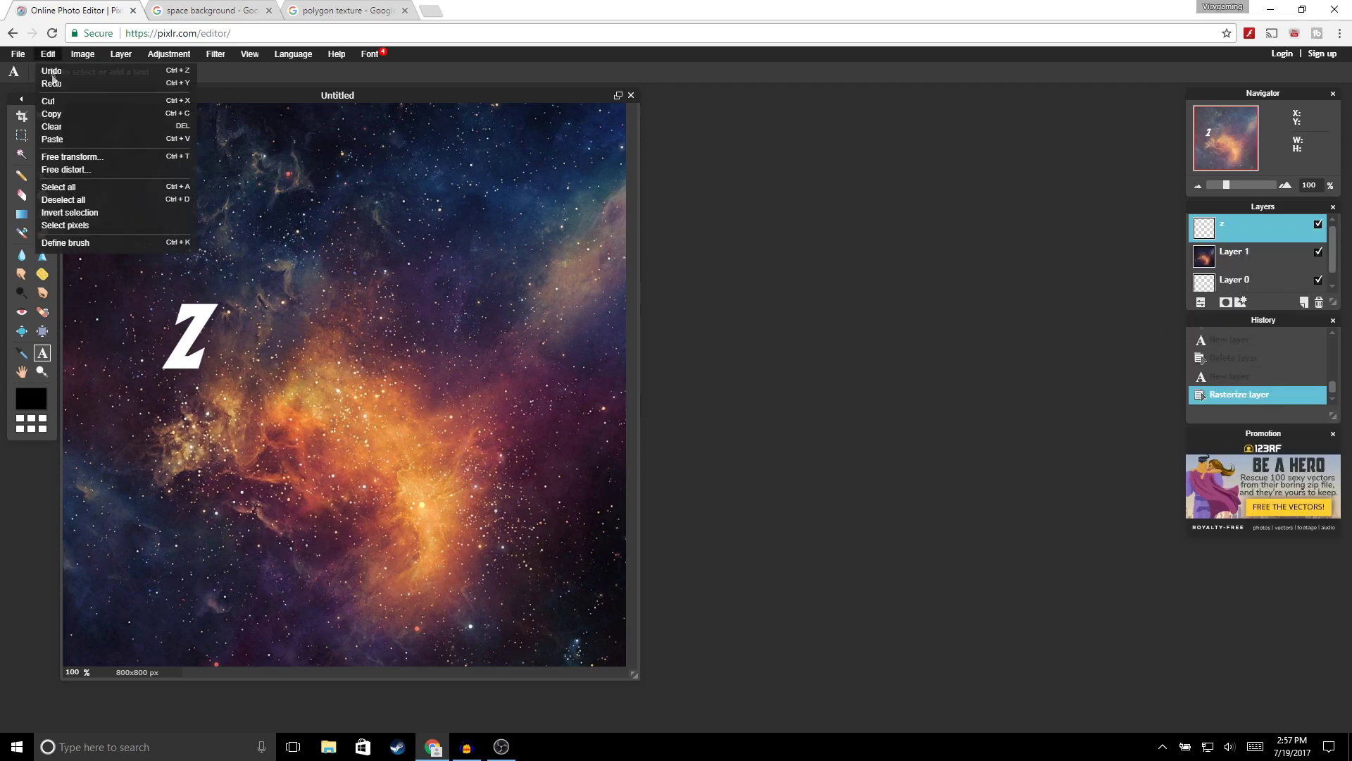
click(65, 156)
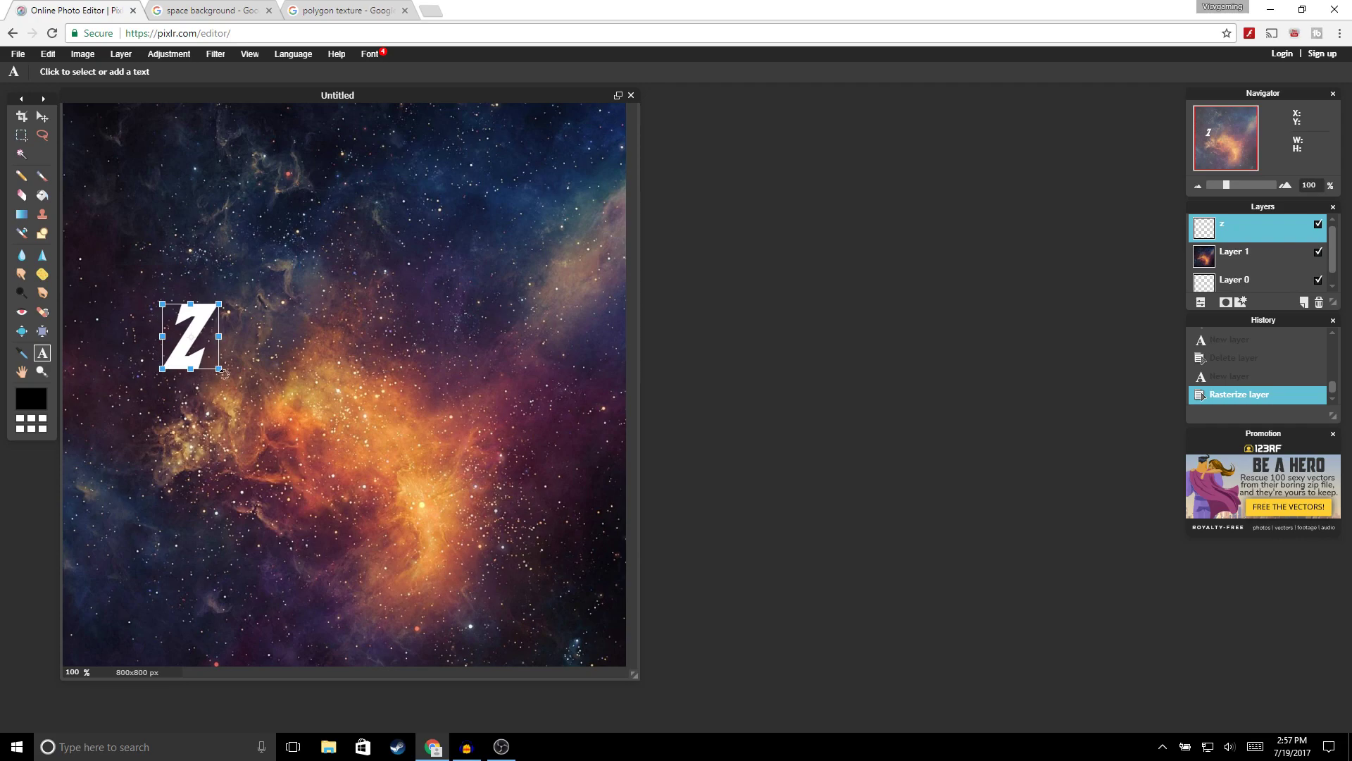
drag(224, 301, 428, 186)
drag(268, 238, 382, 286)
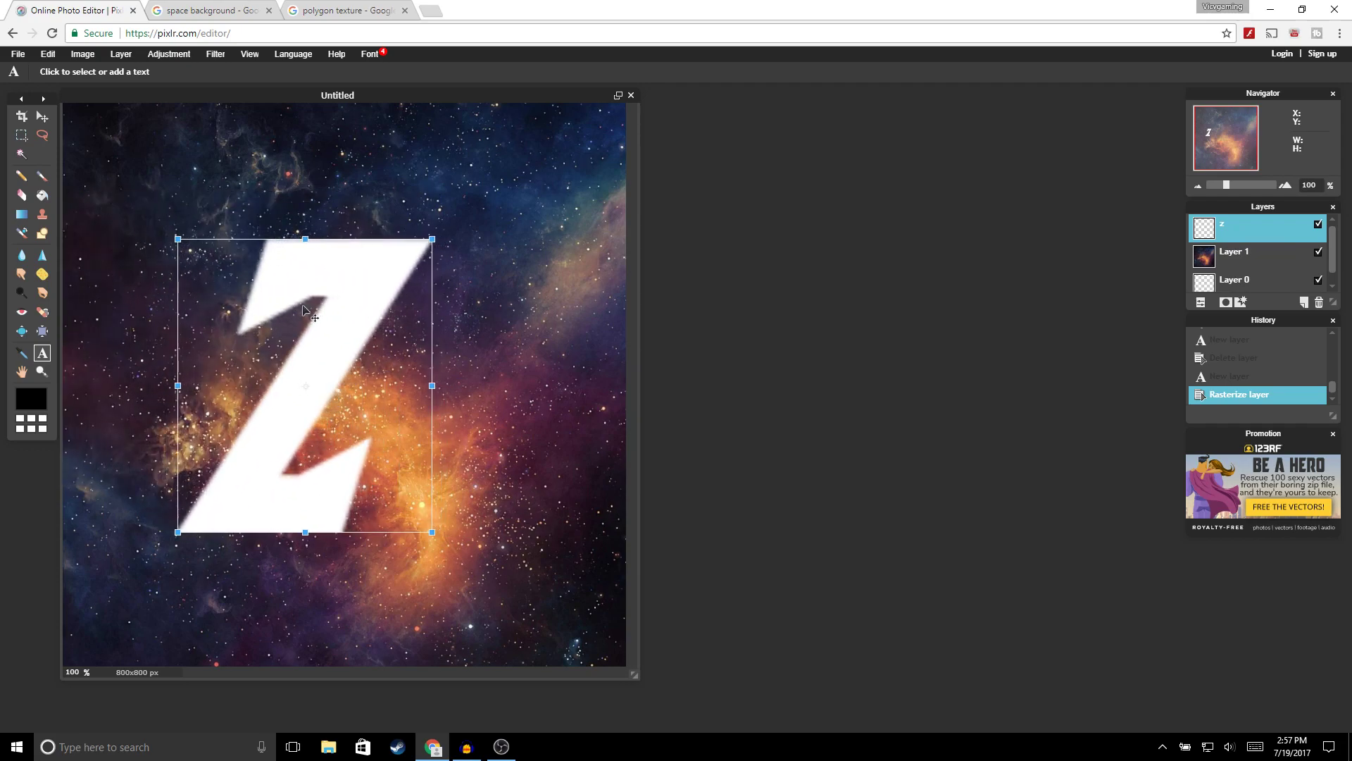
key(Return)
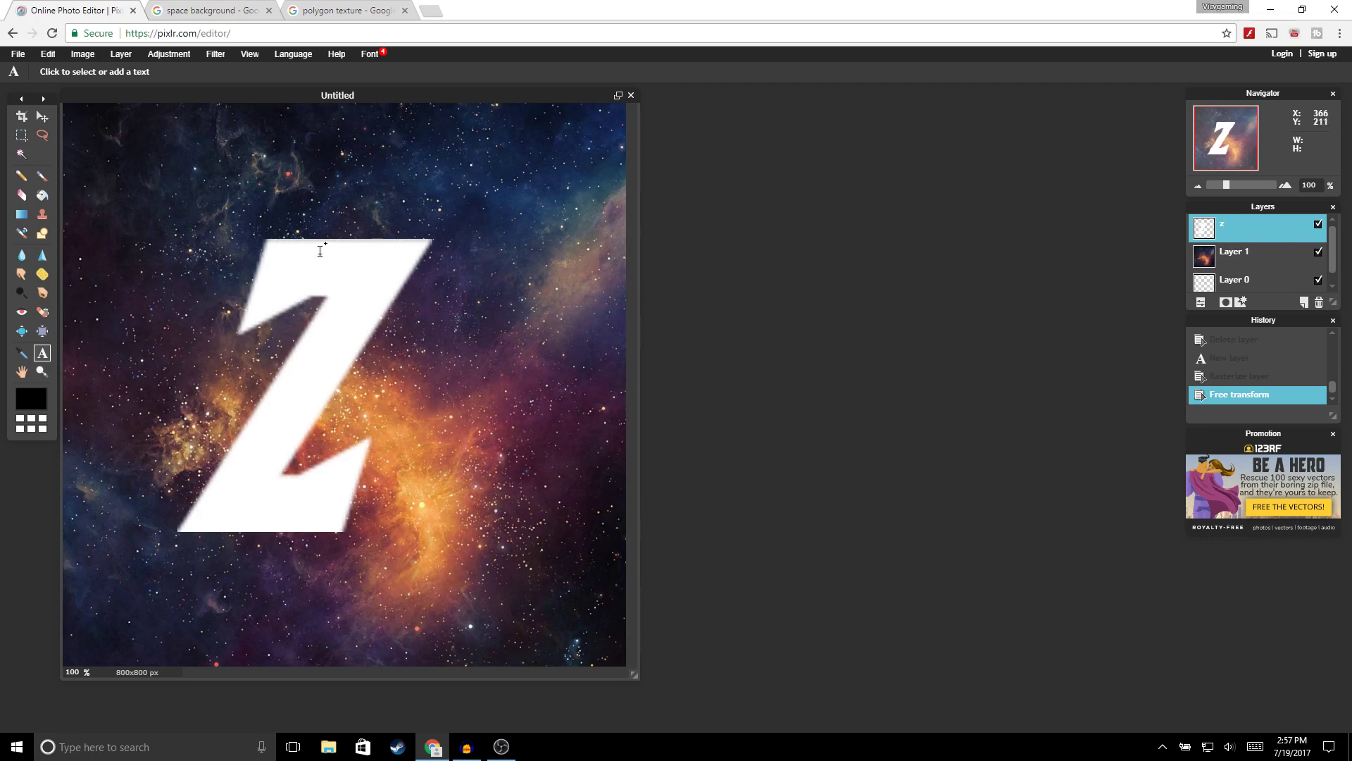
click(334, 10)
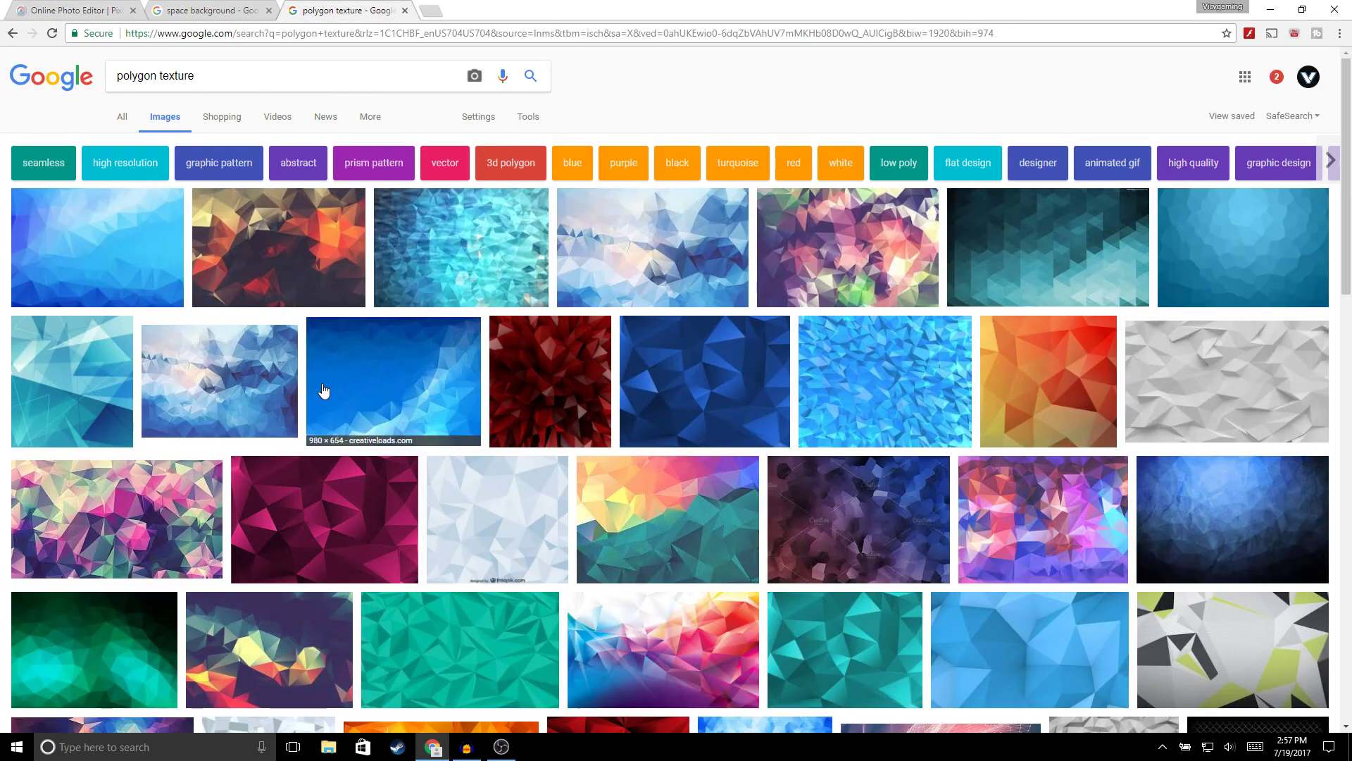
scroll(341, 386, down, 5)
scroll(431, 381, down, 5)
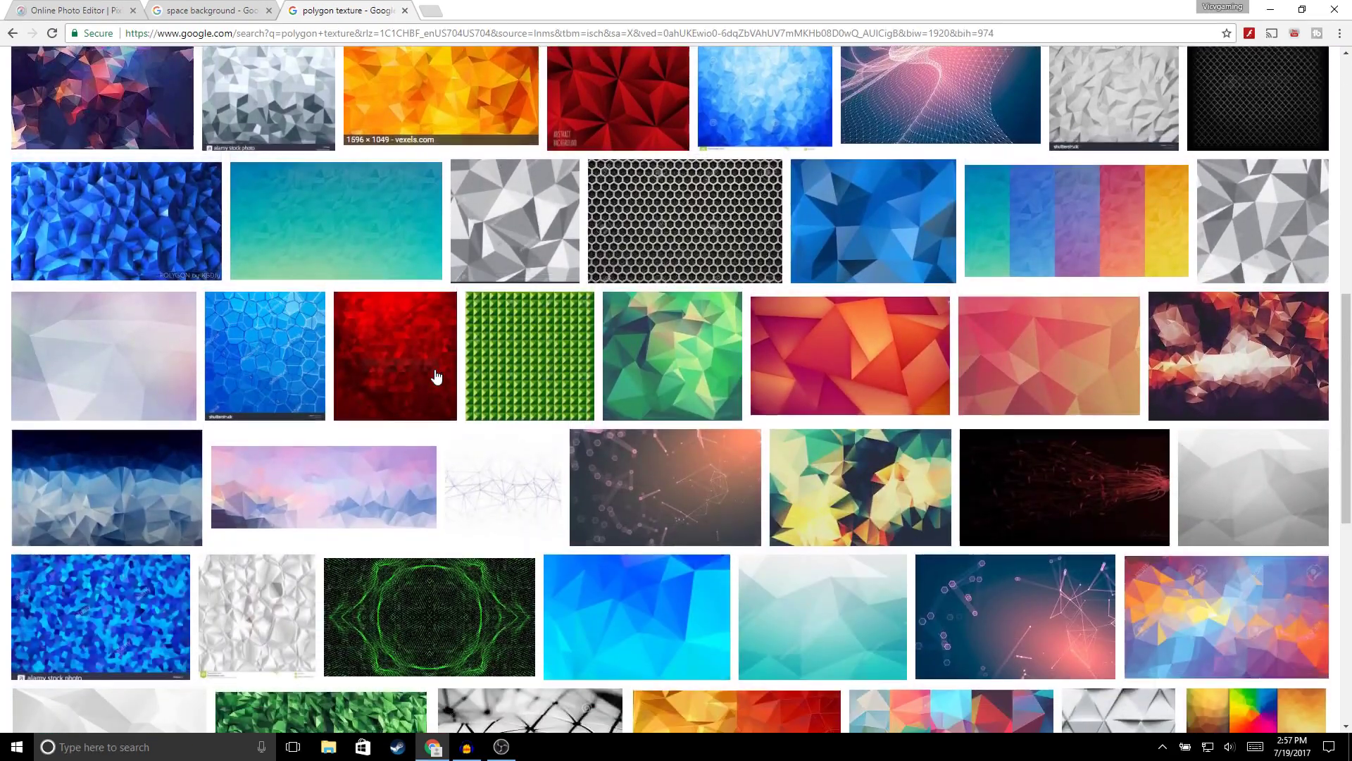
scroll(438, 377, up, 8)
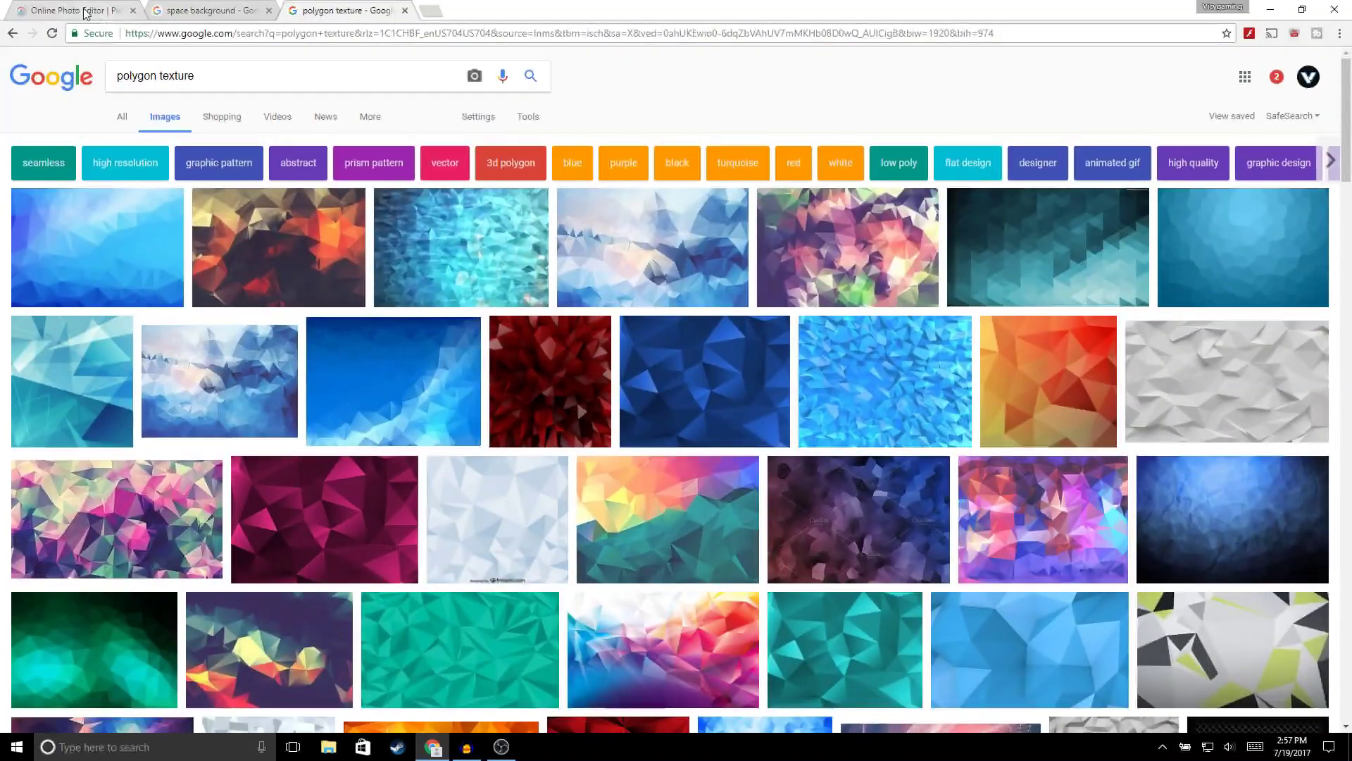
click(85, 11)
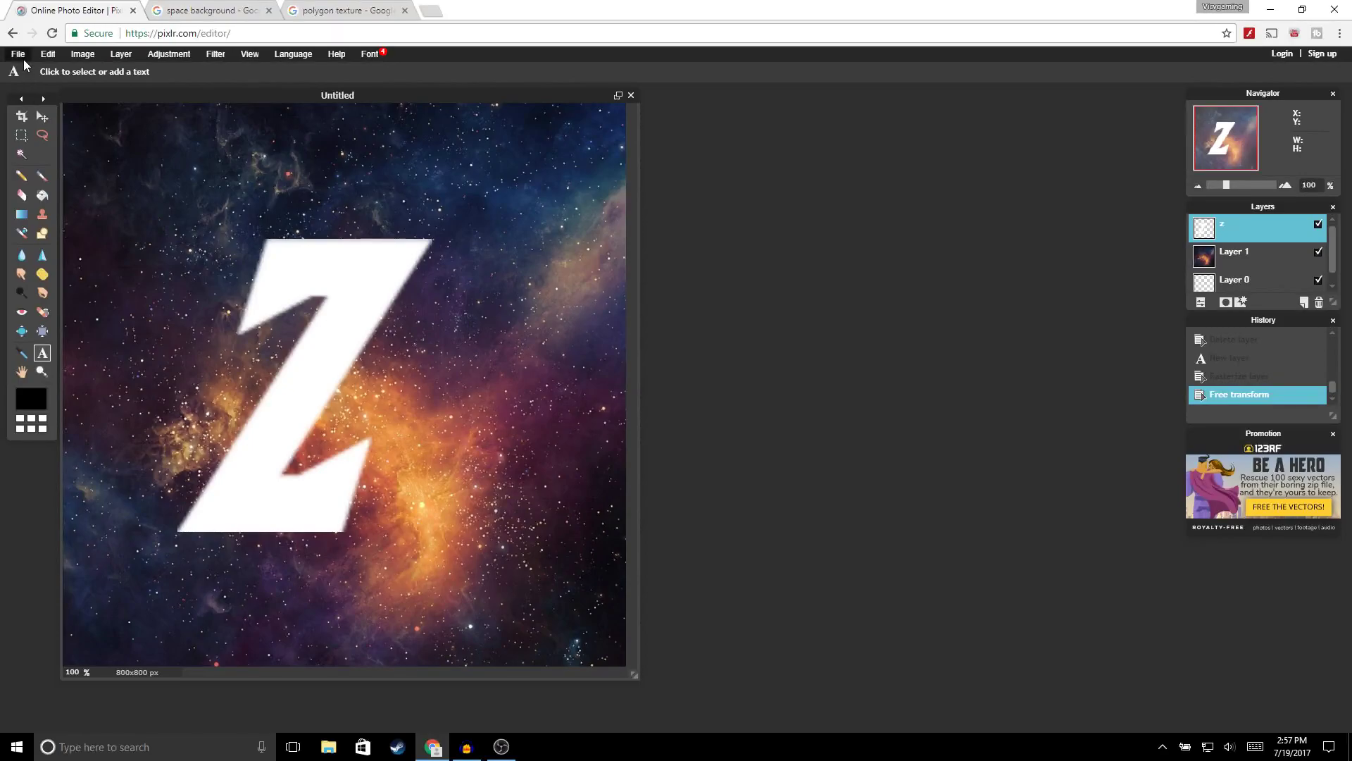
Open the HP0bF polygon texture image and copy all of it
click(23, 58)
click(31, 83)
scroll(138, 187, down, 2)
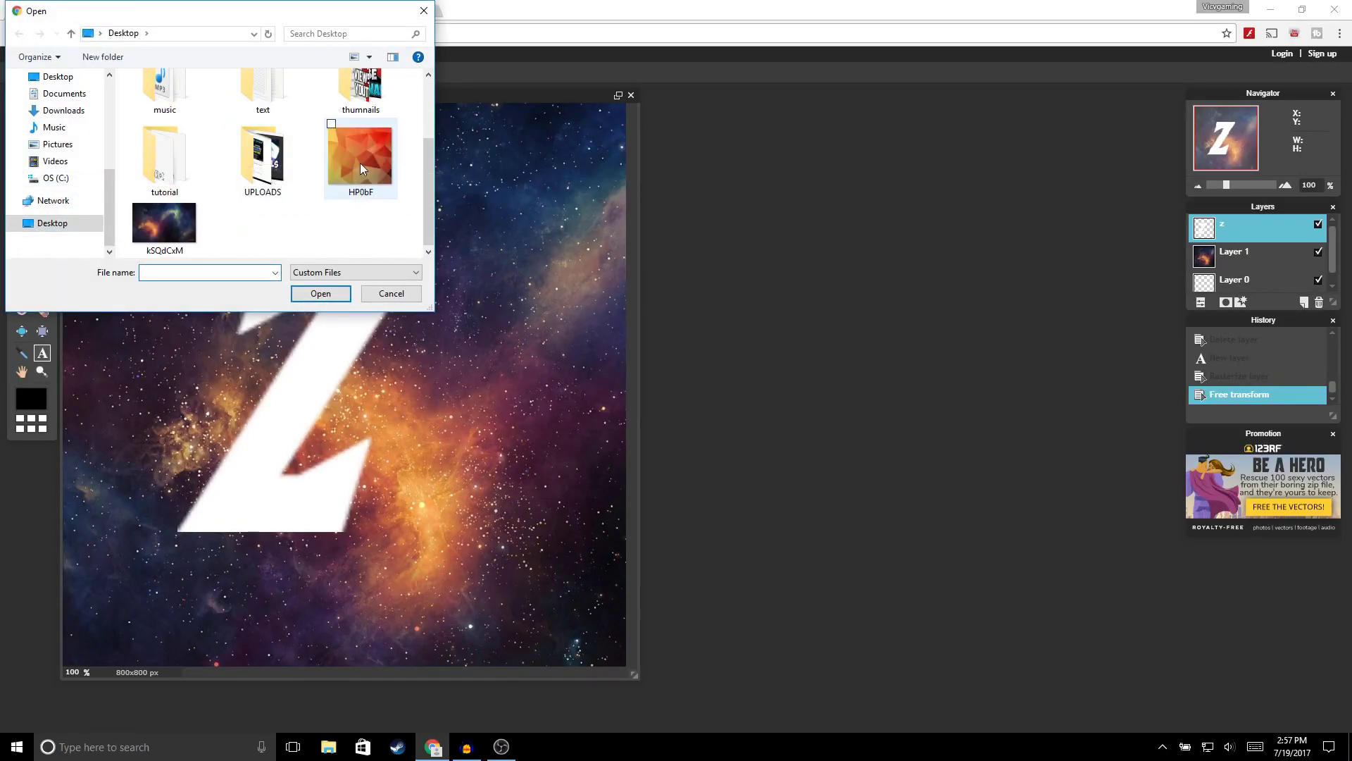
double_click(362, 162)
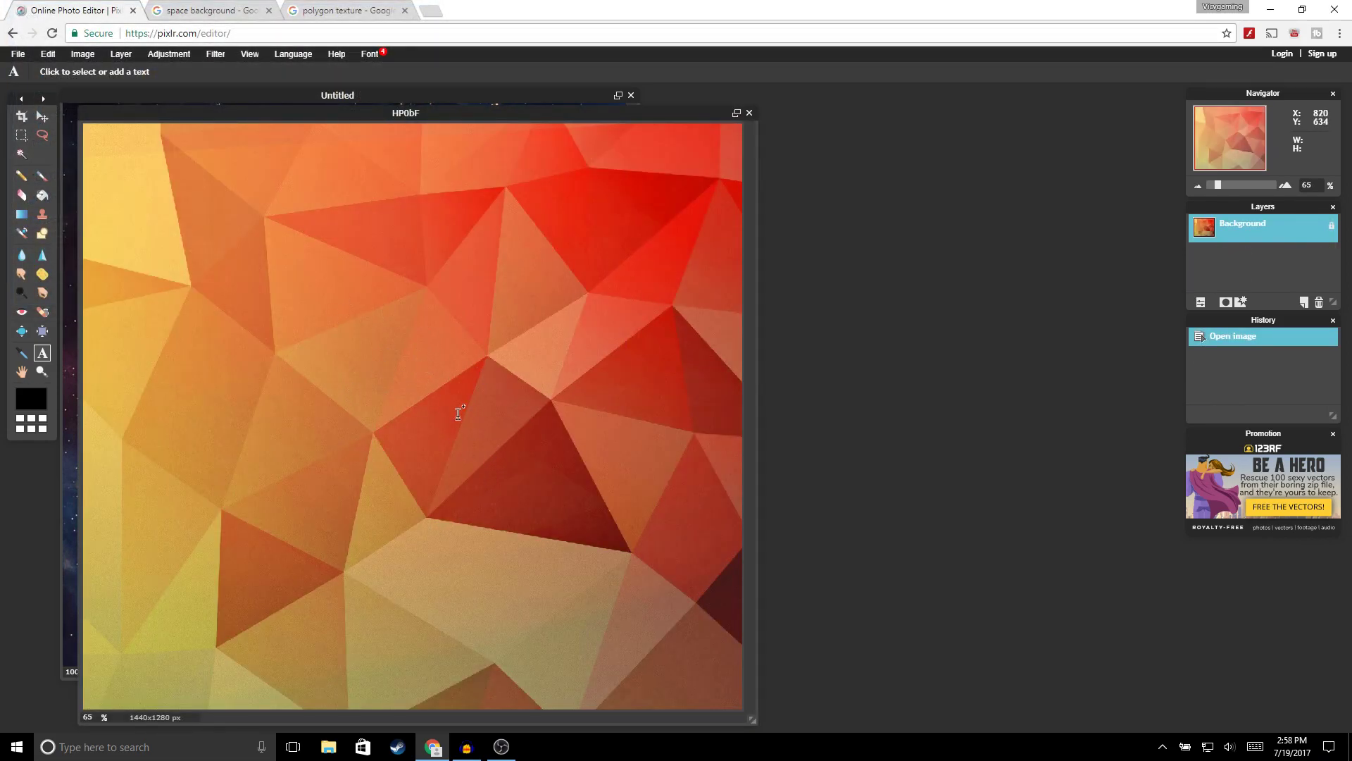
key(ctrl+a)
key(ctrl+c)
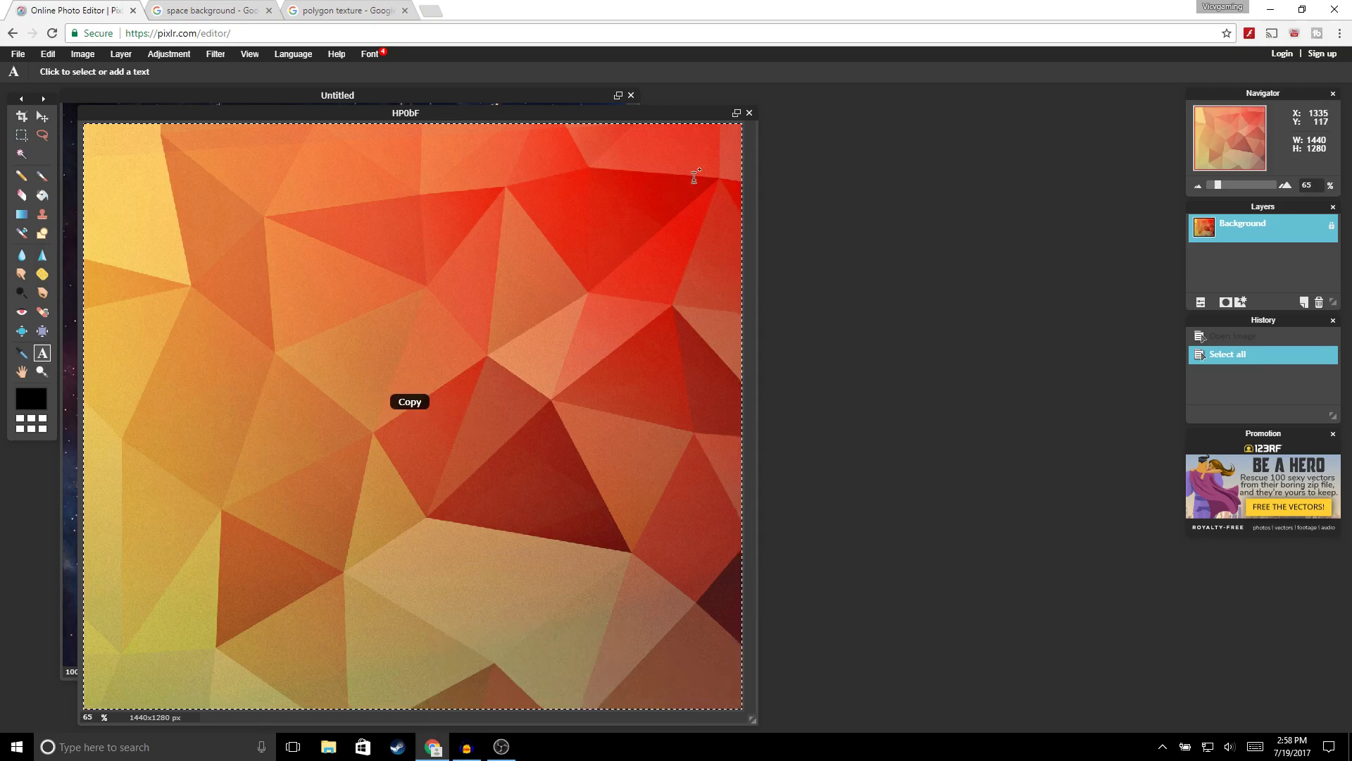
Close HP0bF without saving and paste the texture as a new layer over the canvas
click(750, 113)
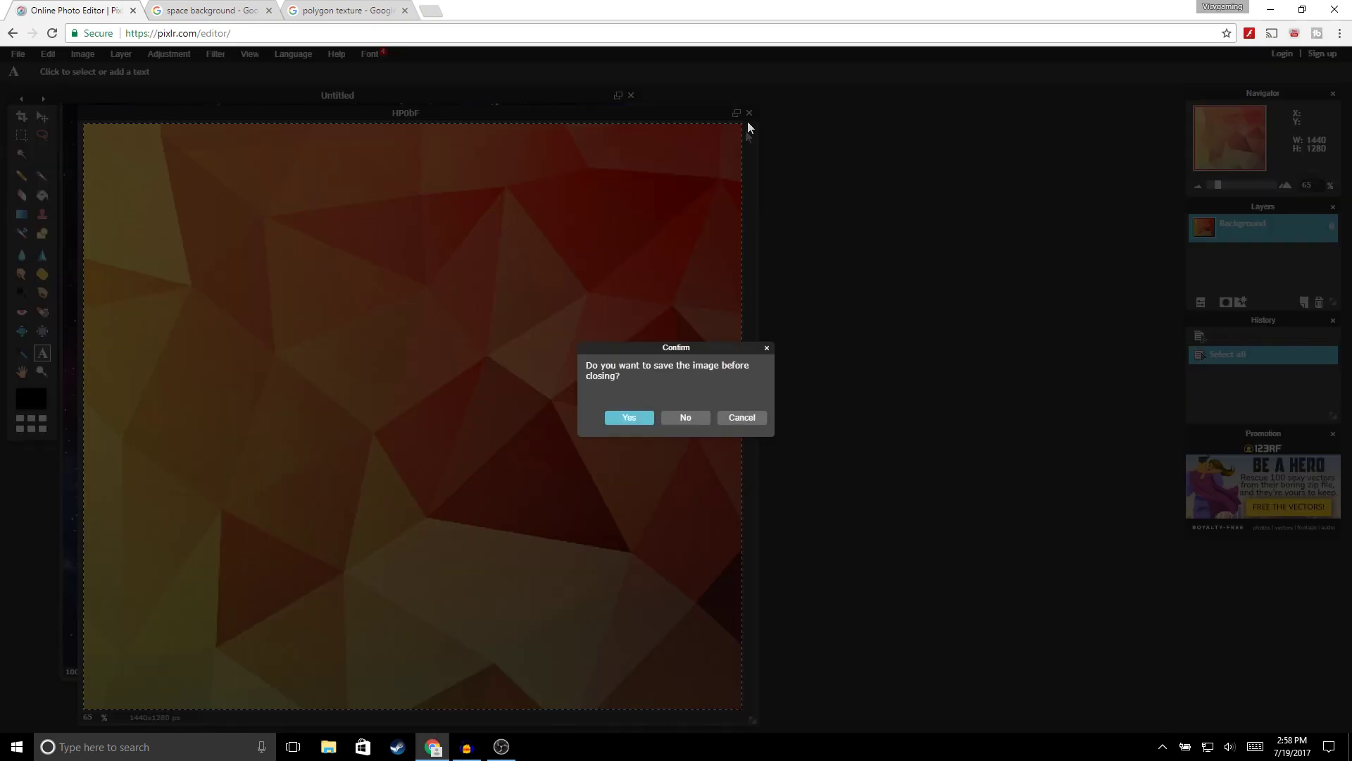
click(686, 421)
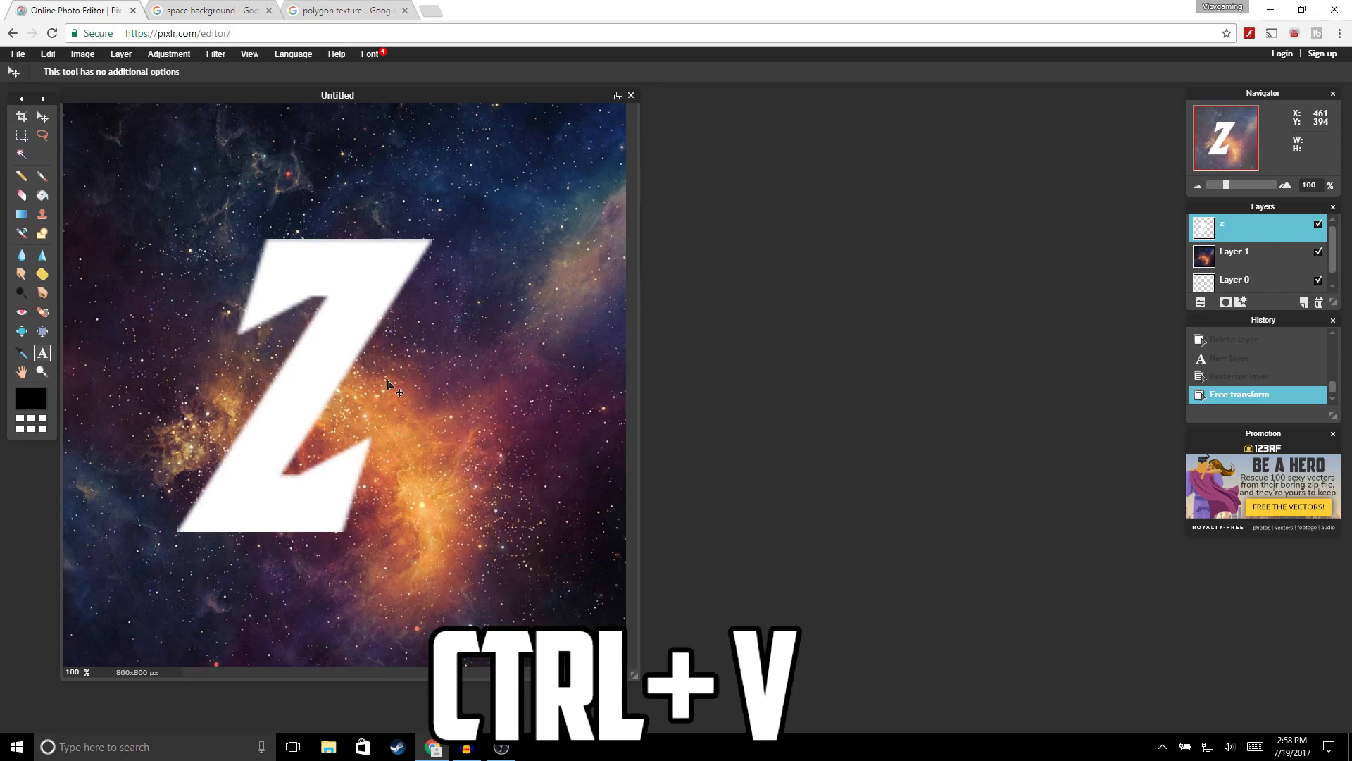
key(ctrl+v)
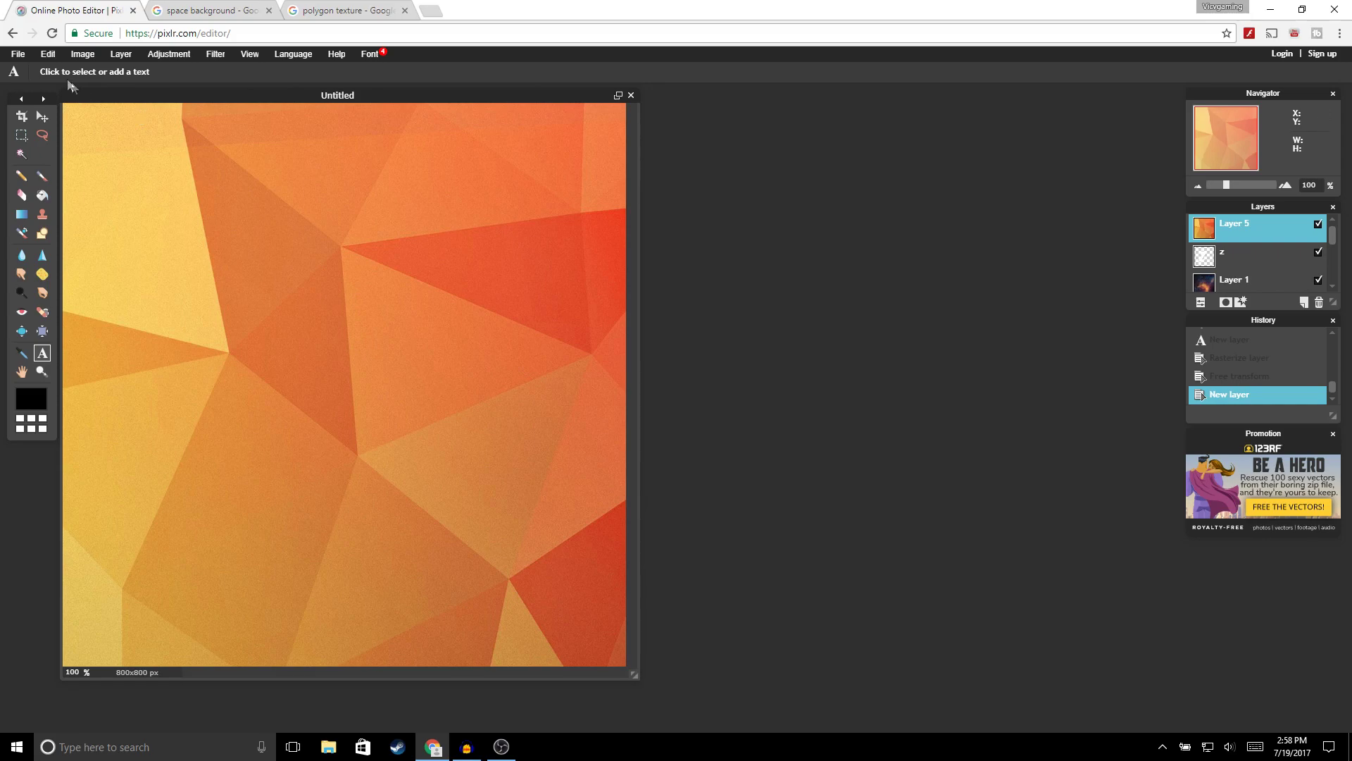
click(48, 54)
click(83, 157)
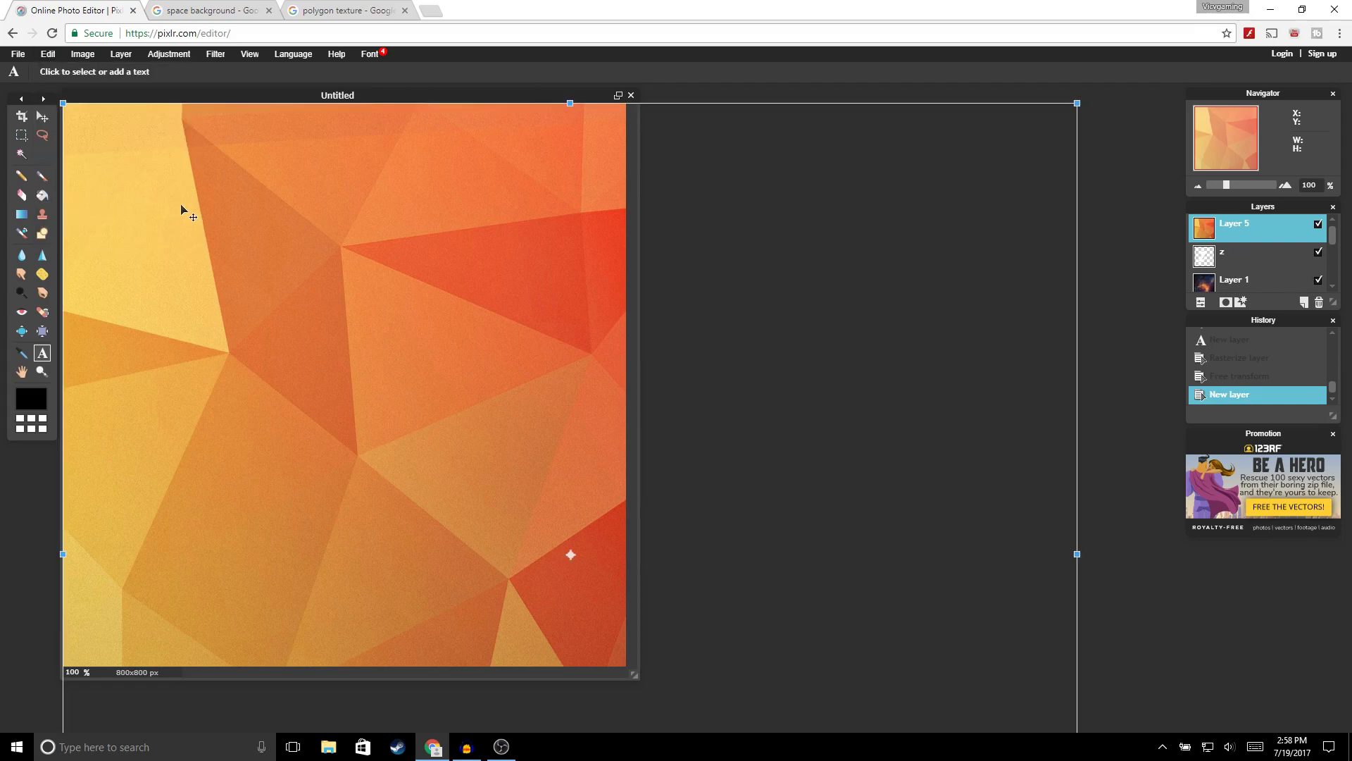
Scale the texture layer down, rotate it about 13° clockwise, and position it over the Z
drag(181, 211, 257, 297)
drag(150, 208, 417, 453)
drag(531, 526, 209, 239)
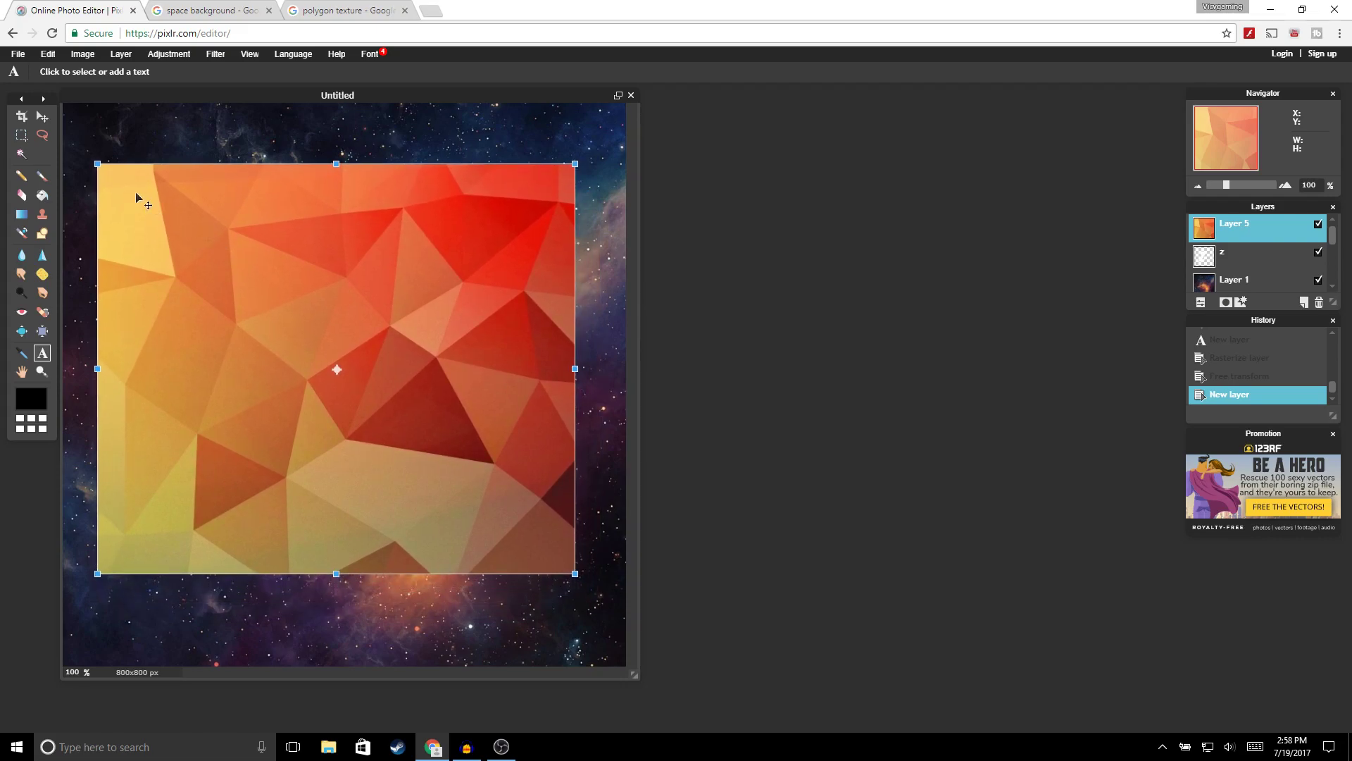
drag(86, 159, 137, 109)
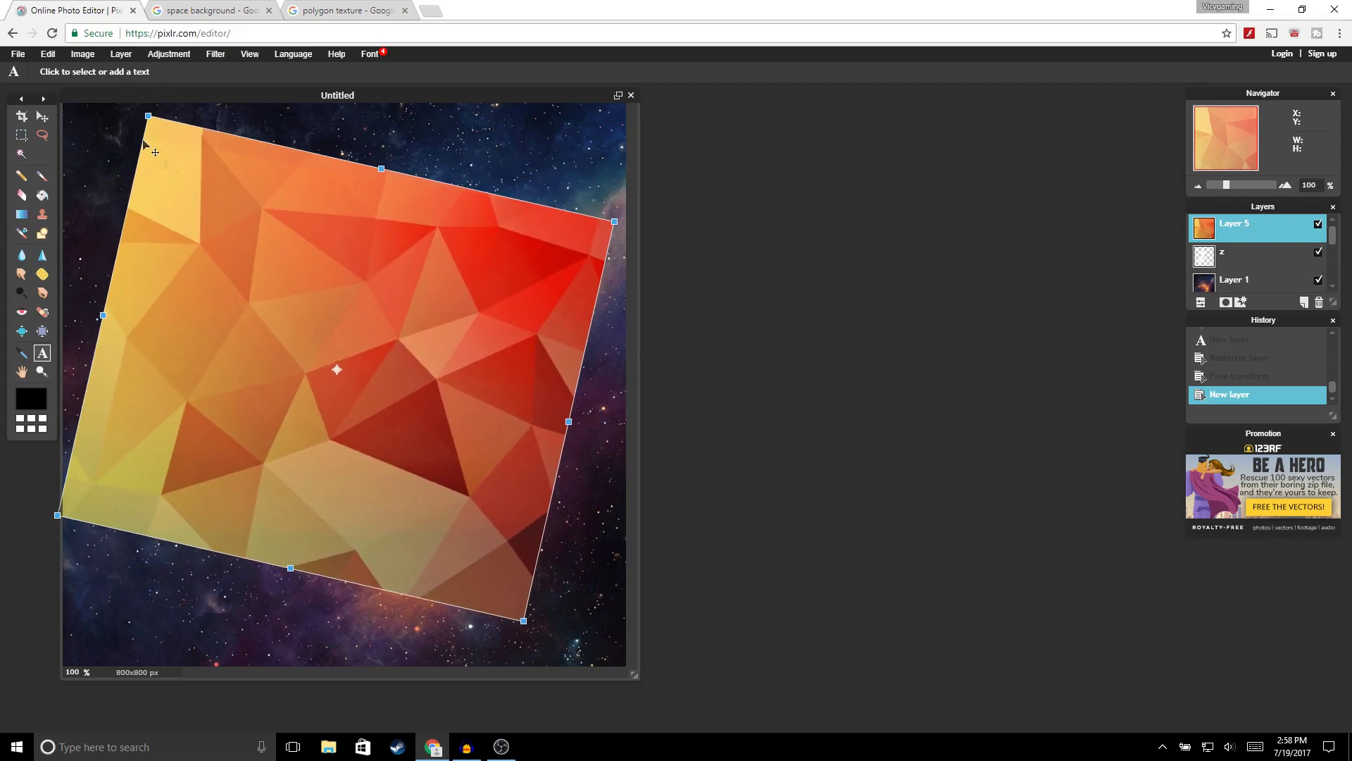
mouse_move(269, 214)
mouse_down()
mouse_move(286, 229)
mouse_move(266, 203)
mouse_up()
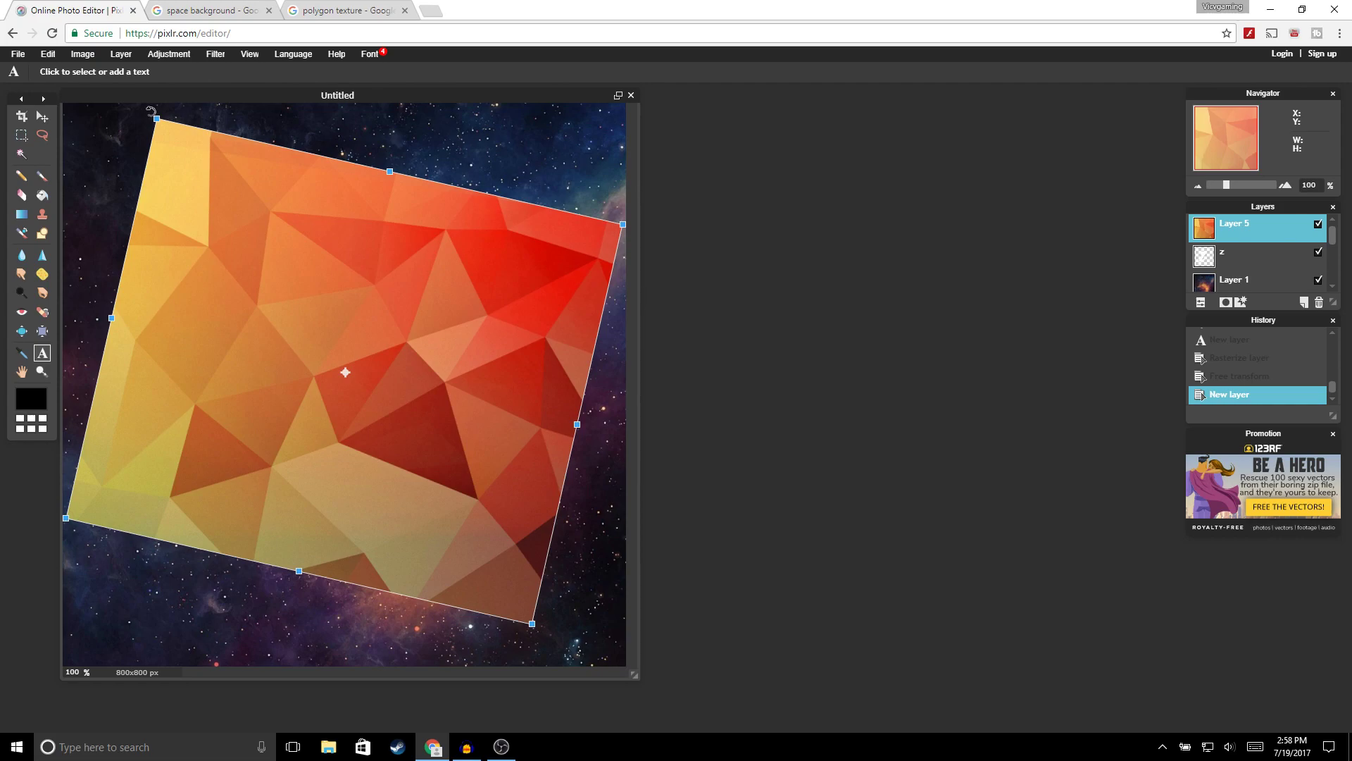
drag(155, 121, 176, 142)
drag(252, 221, 235, 234)
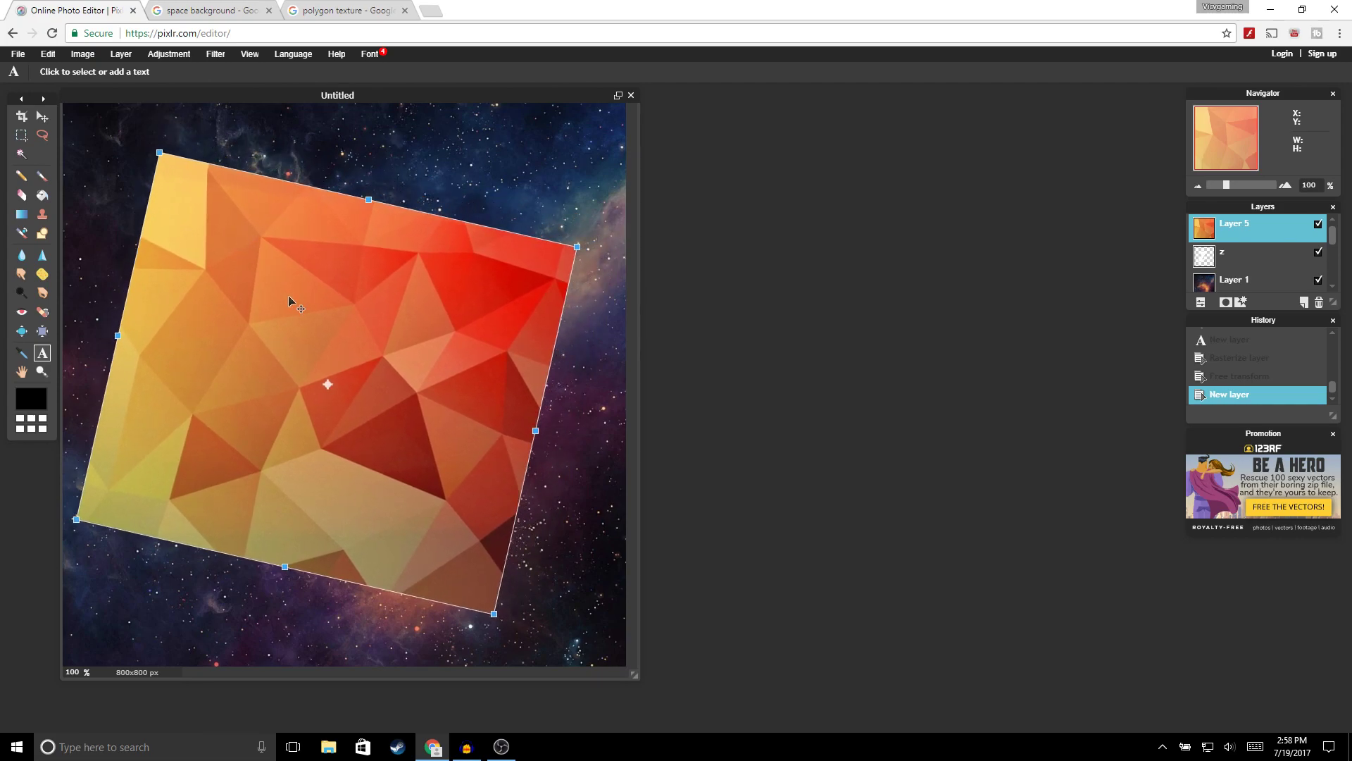
key(Return)
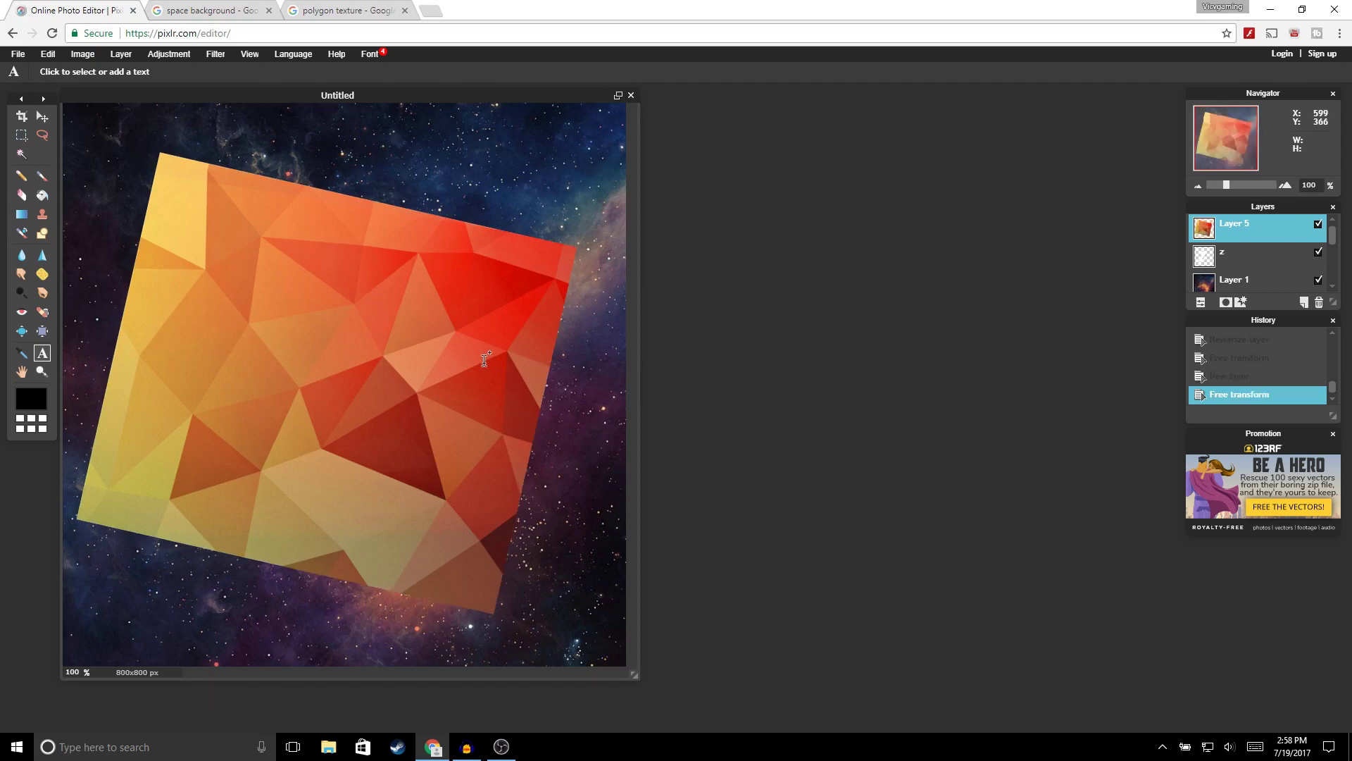
Mask Layer 5's texture to a Magic Wand selection of the Z, then delete the white z layer
click(23, 158)
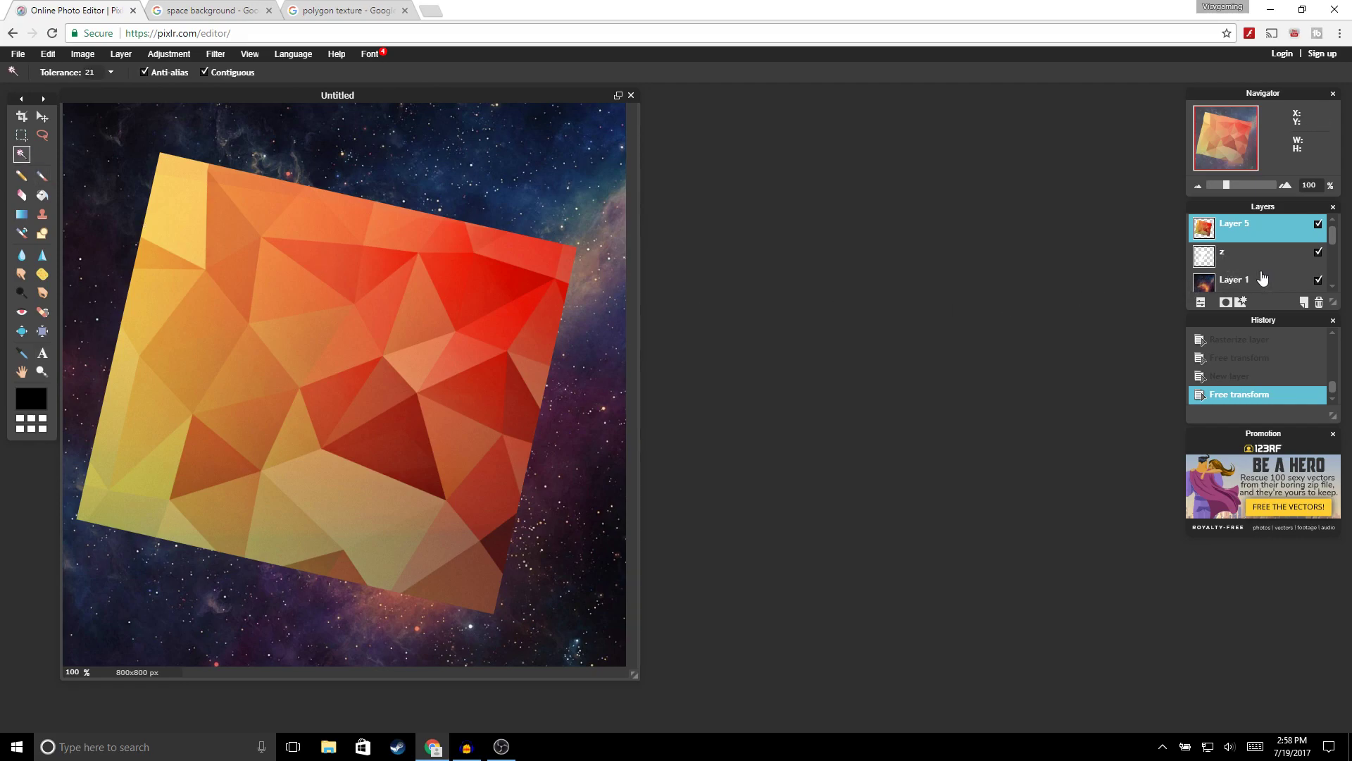
click(1229, 260)
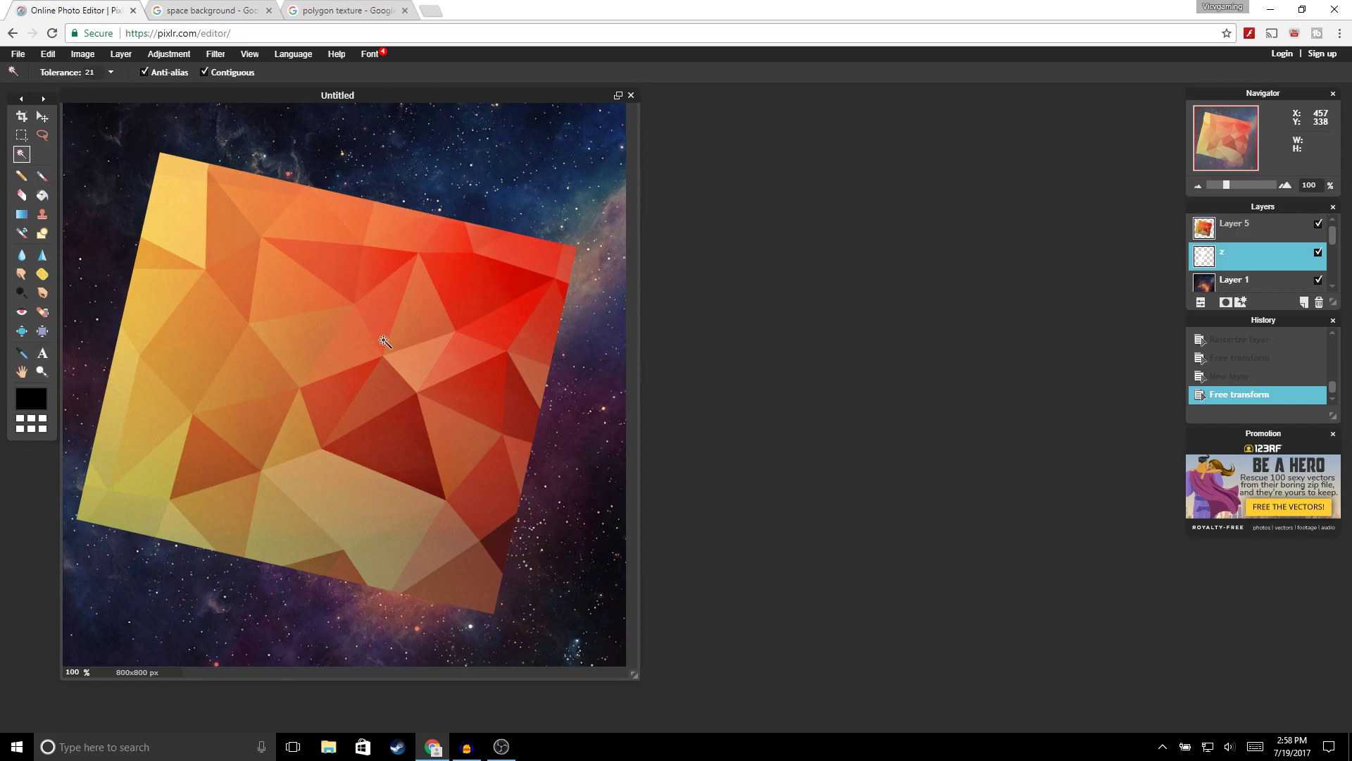
click(338, 359)
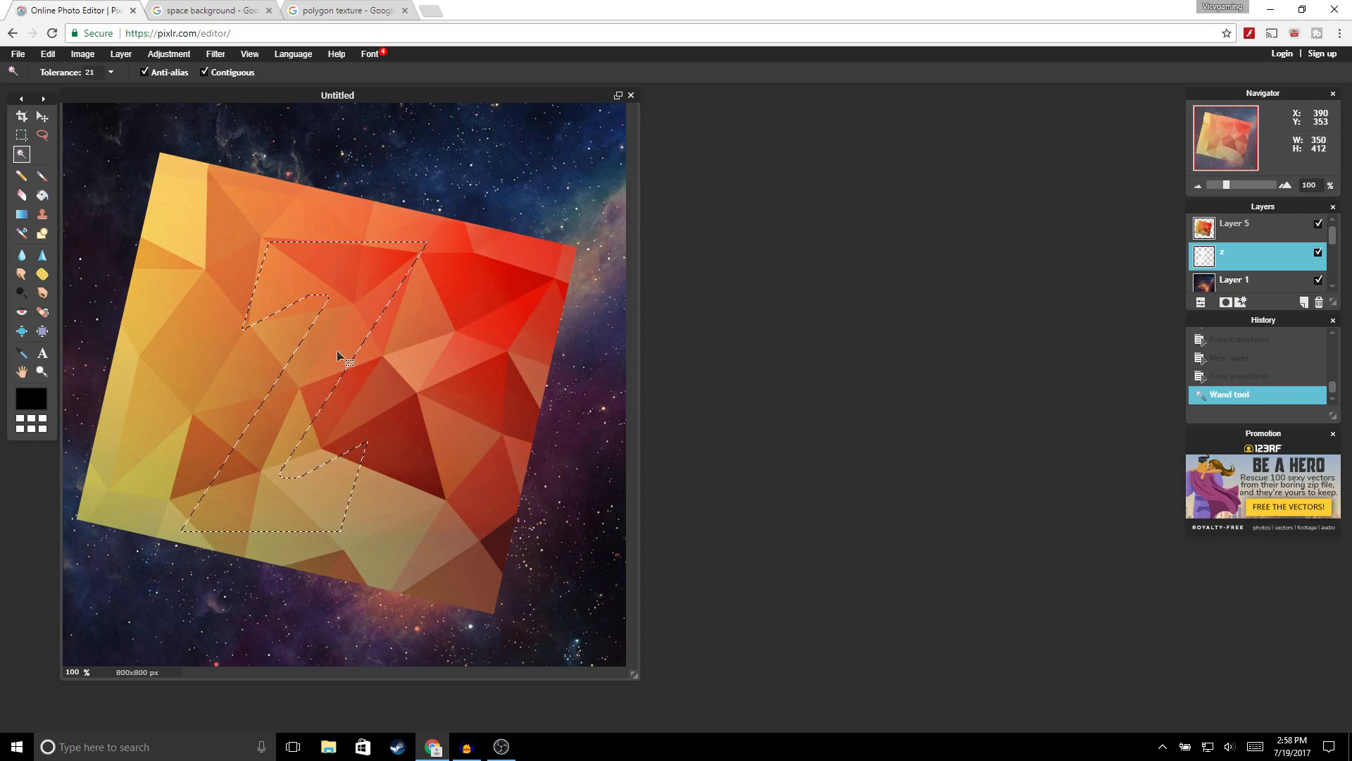
click(1237, 237)
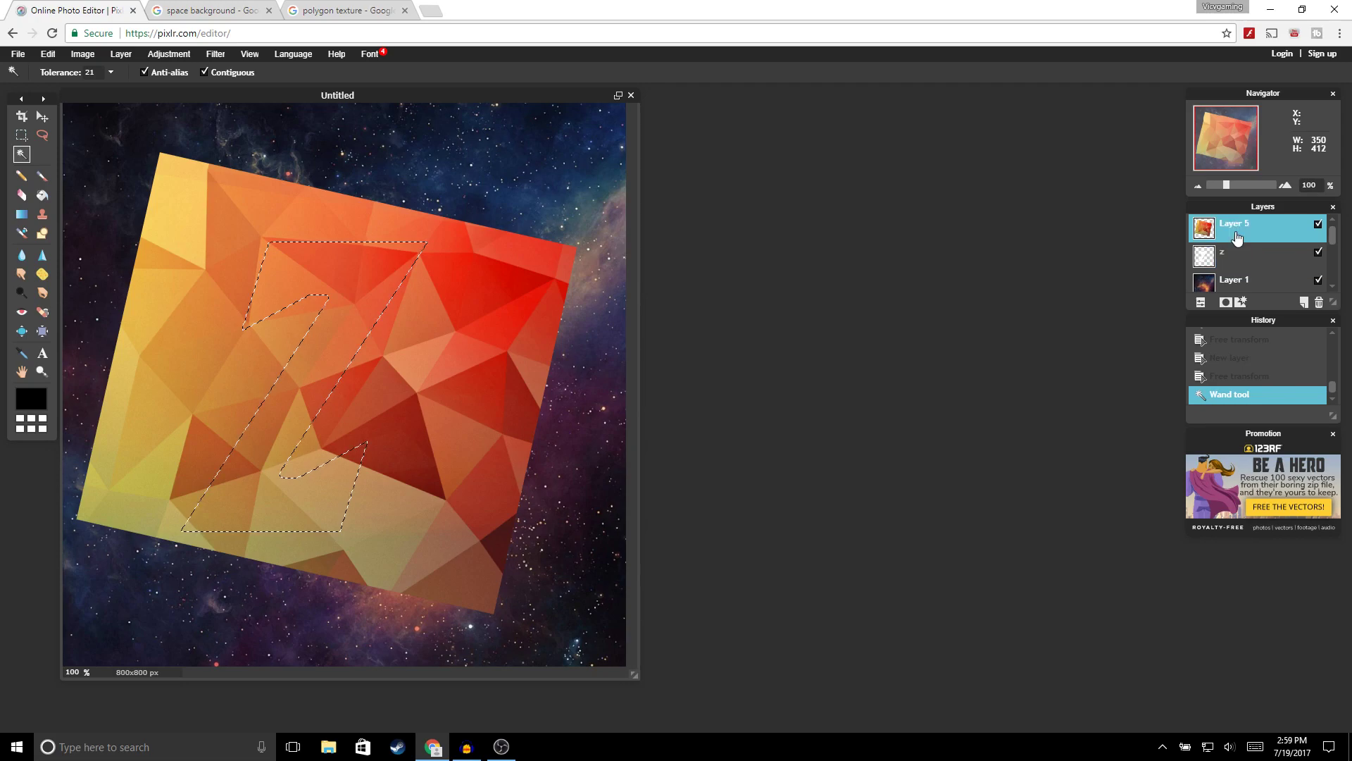
click(1226, 303)
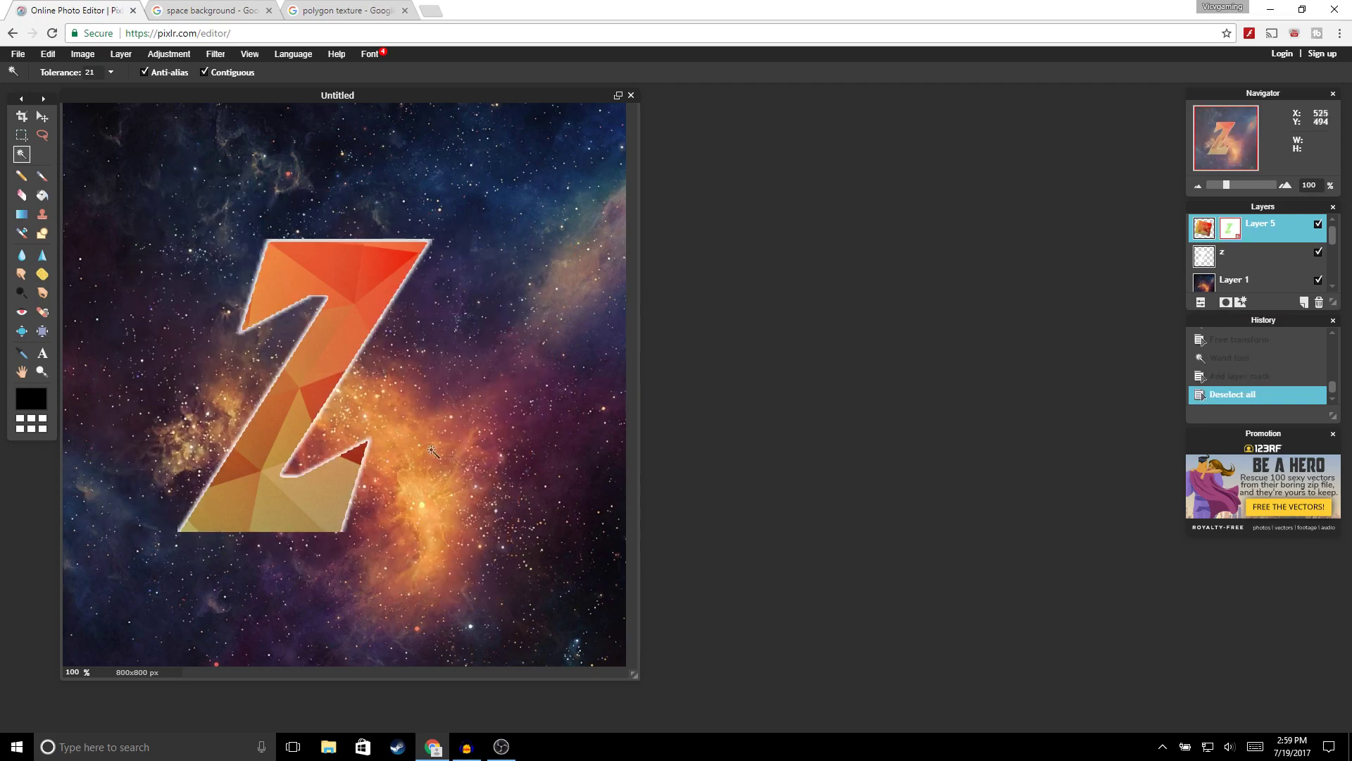
click(1232, 261)
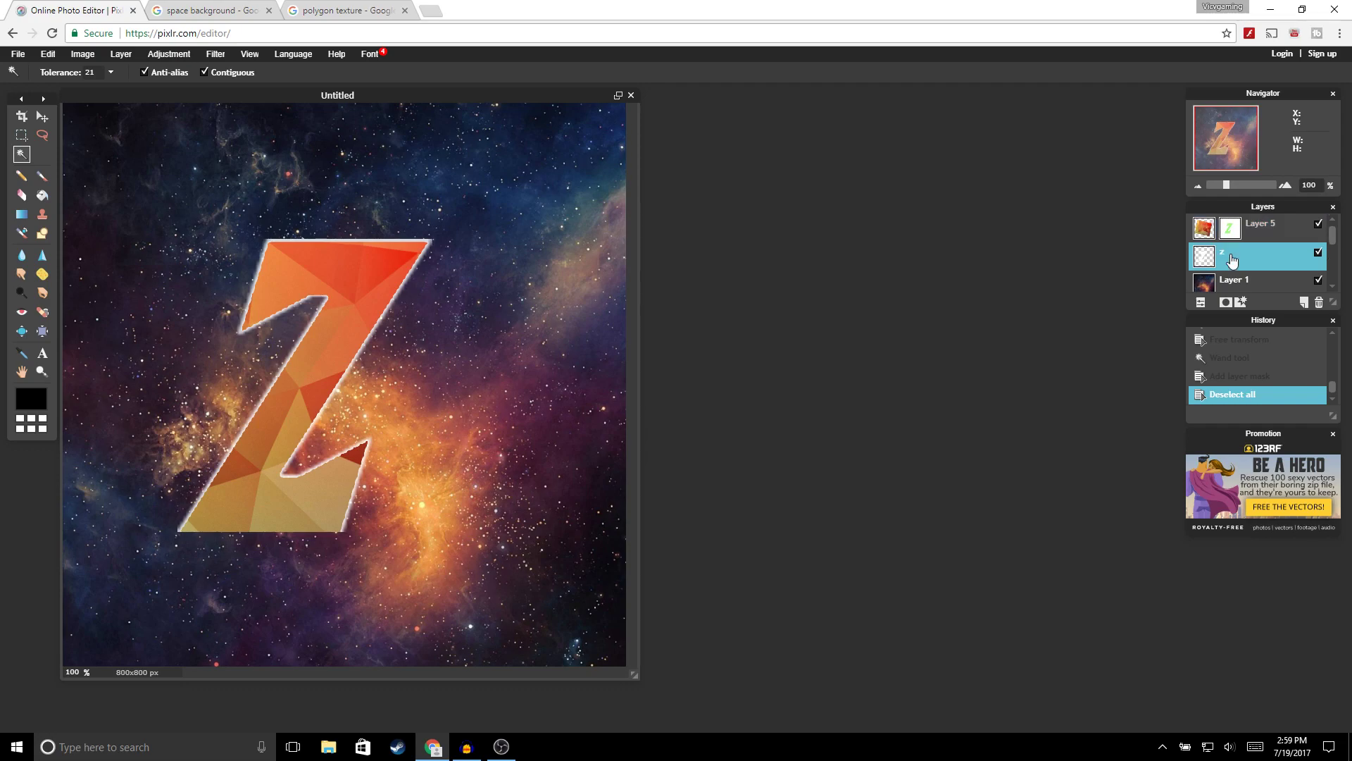
click(1319, 302)
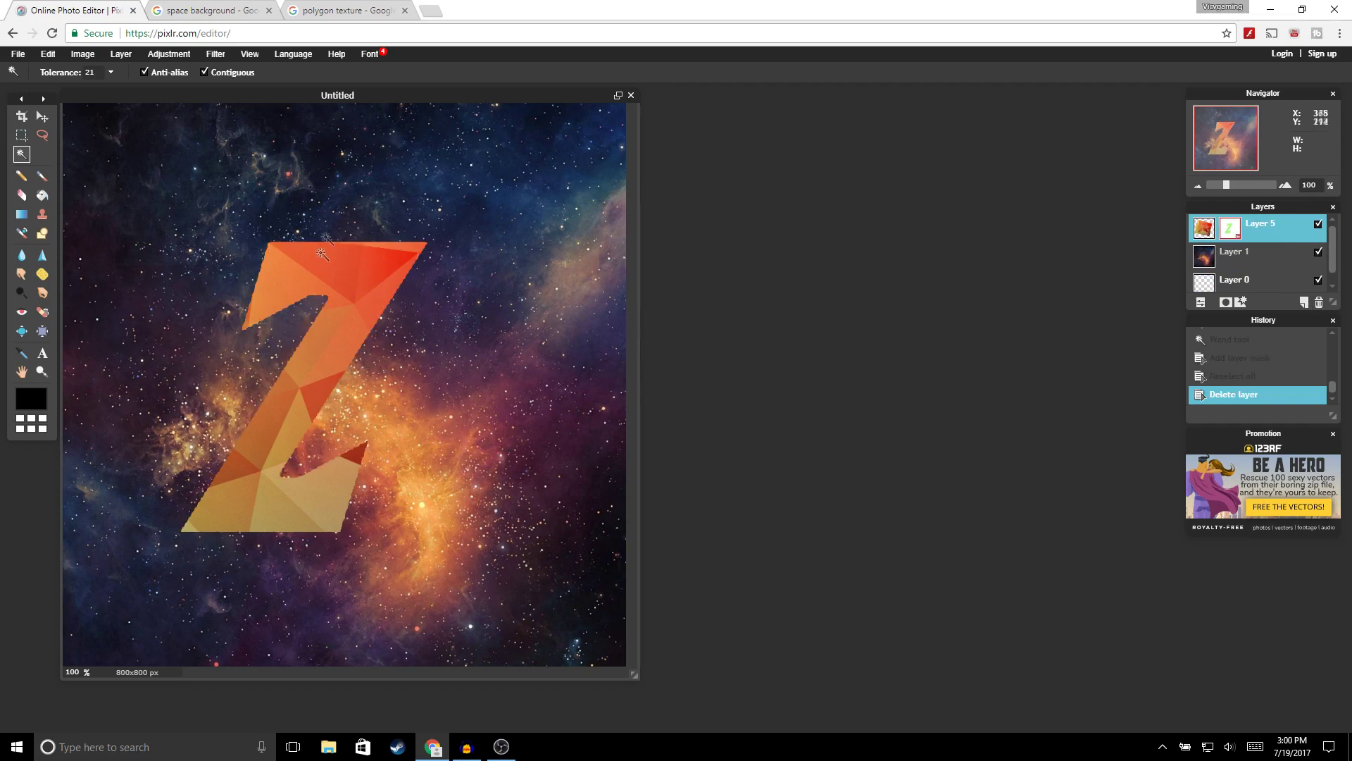
Give Layer 5 a white Outer glow layer style with full hardness and size 15
right_click(1260, 233)
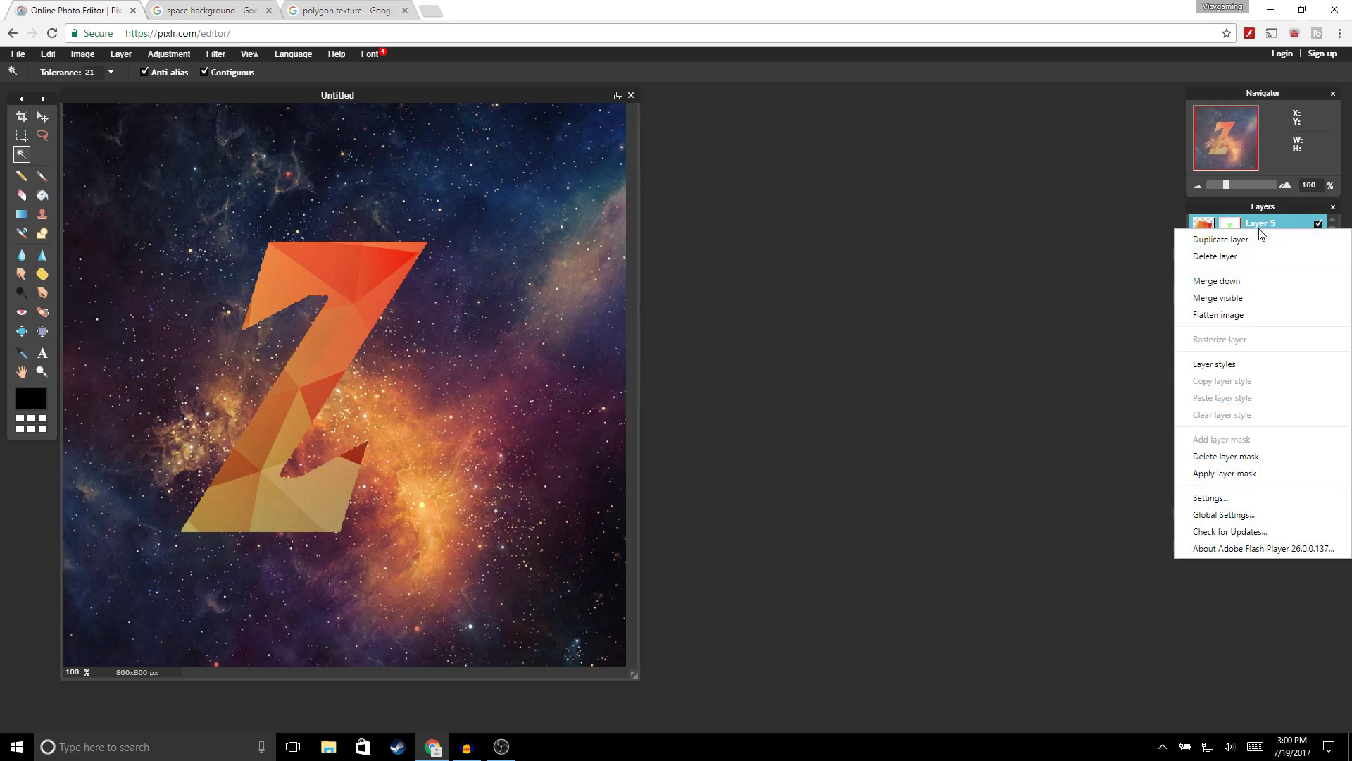
click(1224, 363)
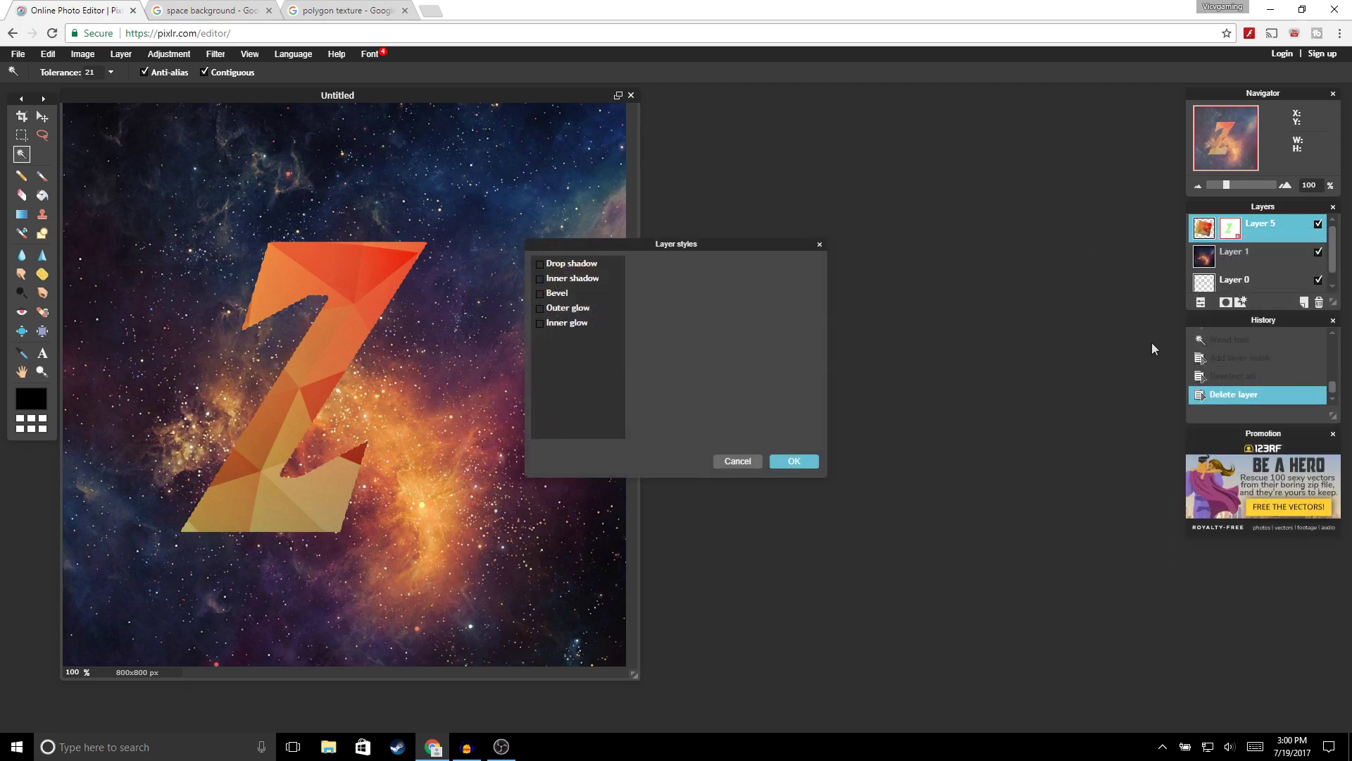
click(541, 310)
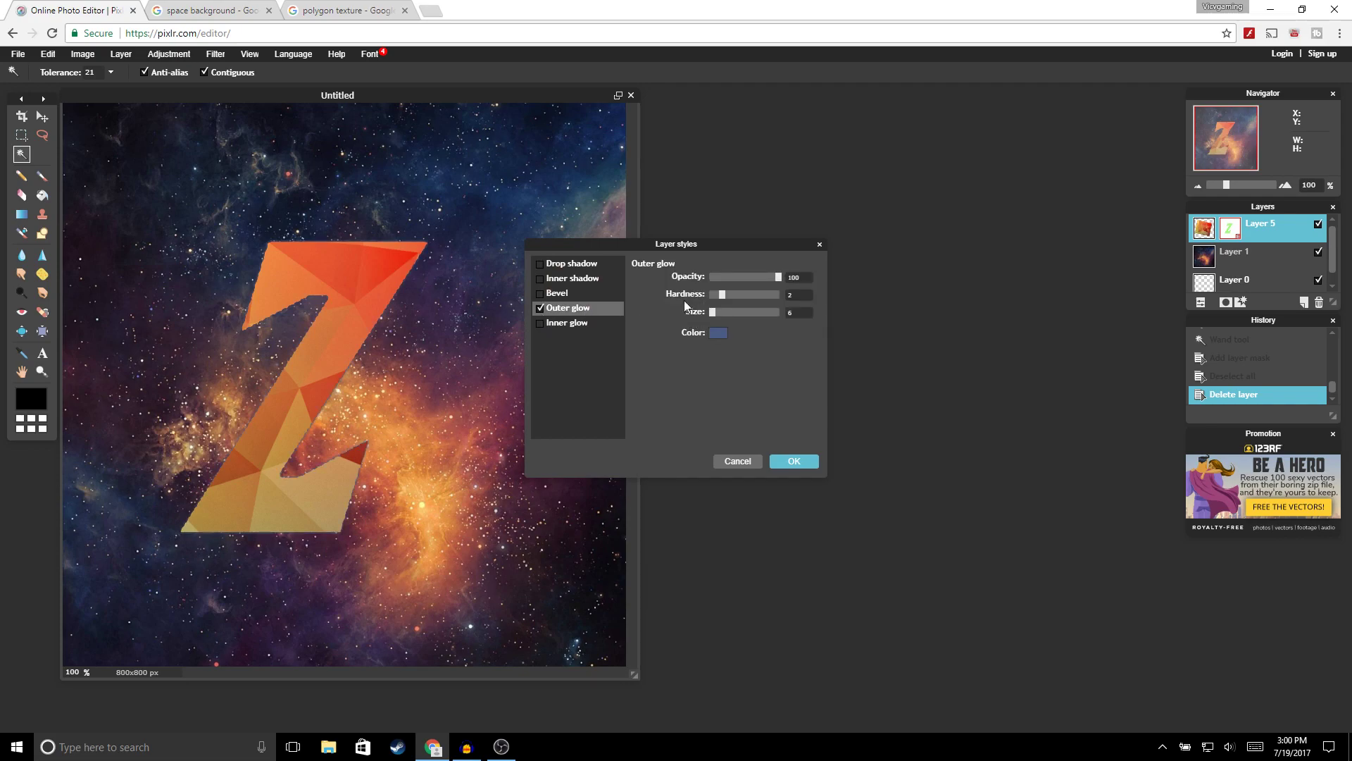
drag(730, 295, 813, 296)
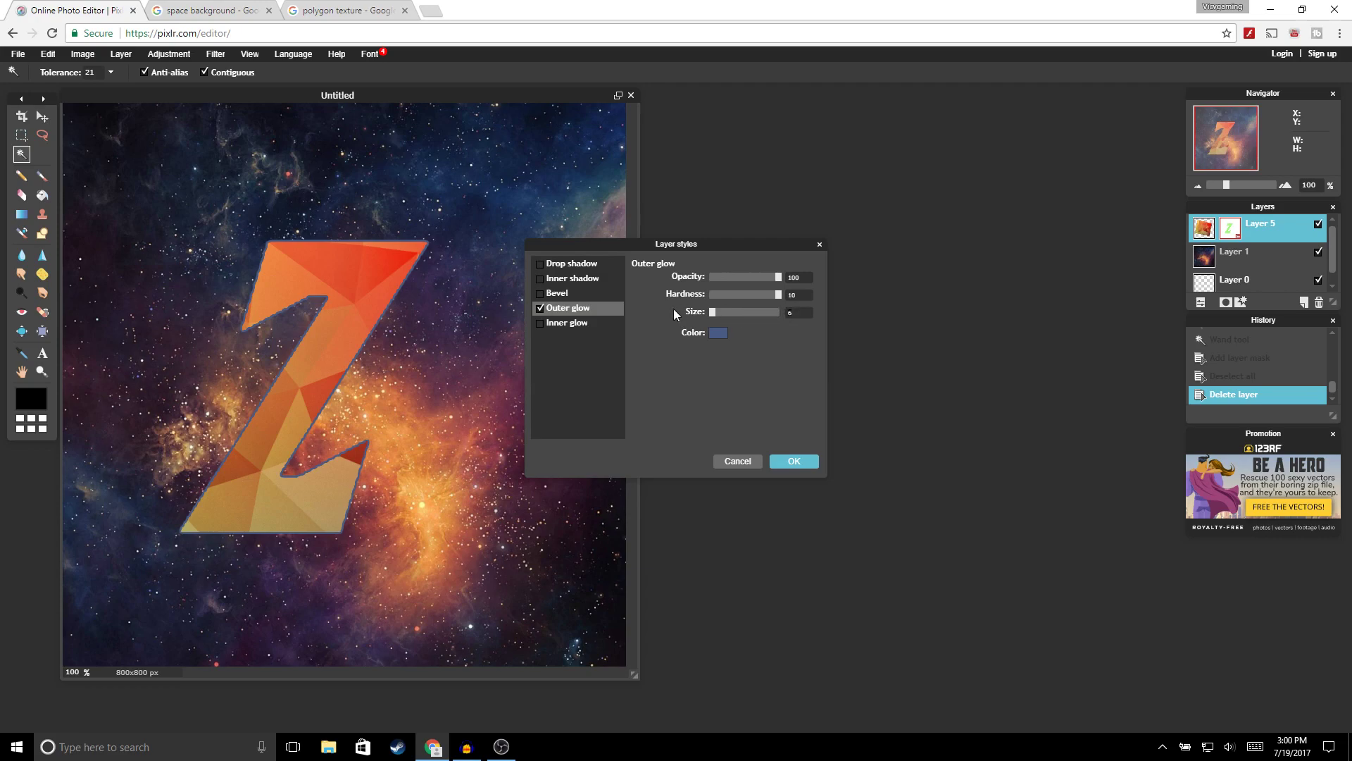
key(BackSpace)
text(15)
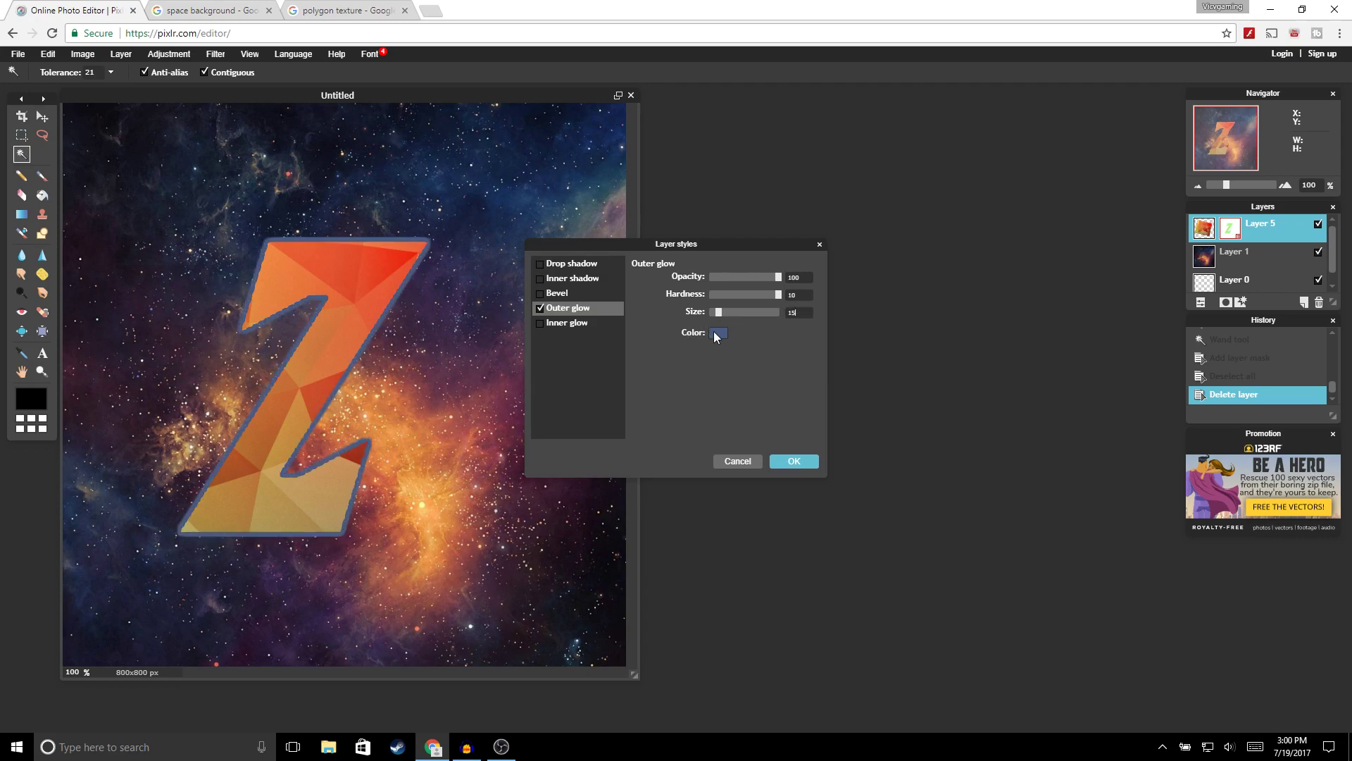
click(718, 334)
drag(583, 457, 493, 443)
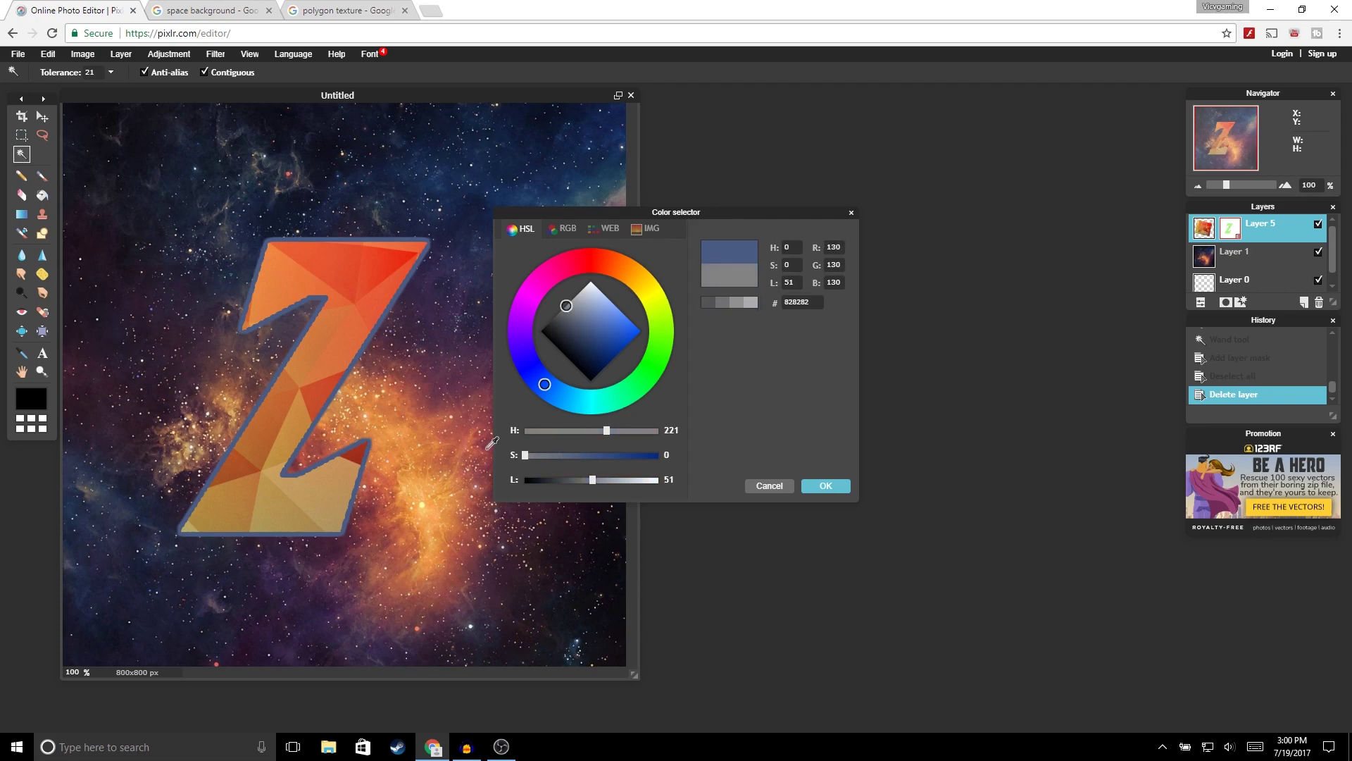
drag(595, 480, 703, 493)
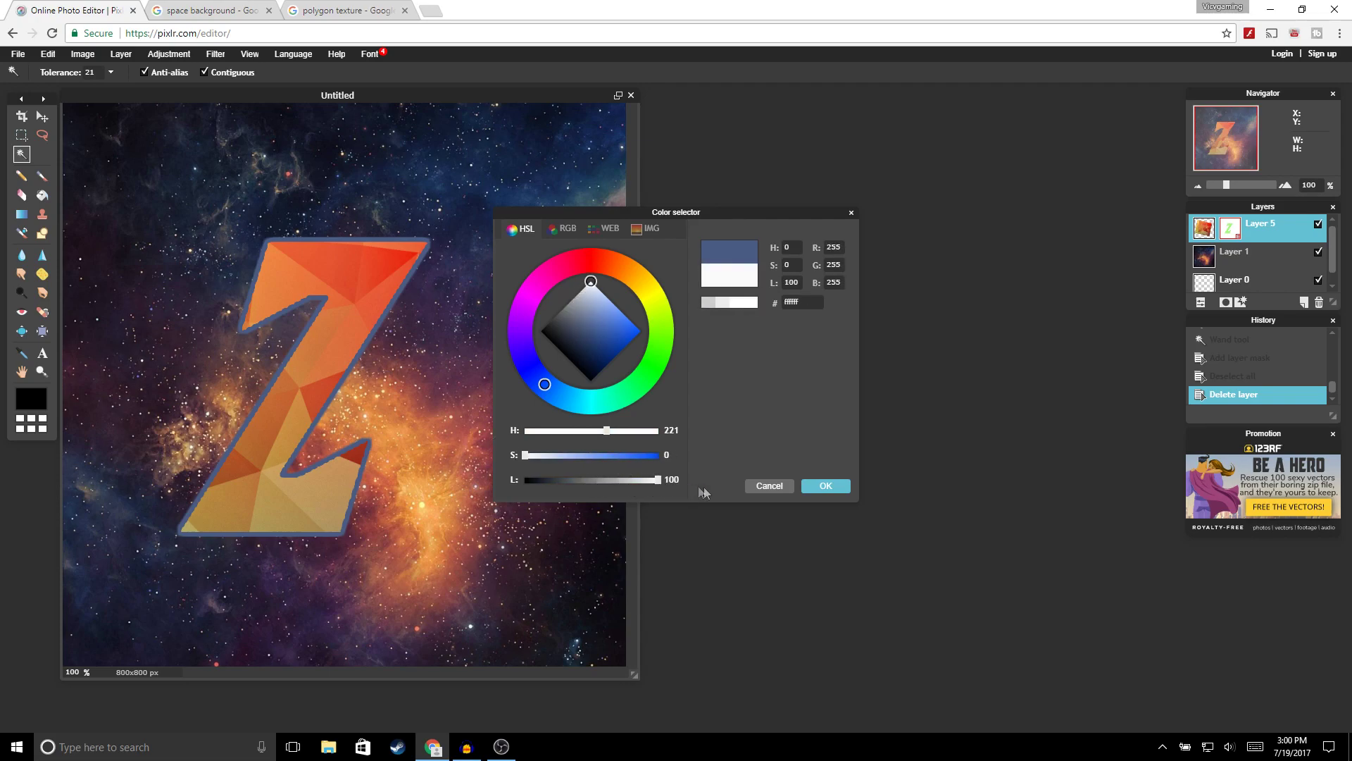
click(824, 487)
click(799, 462)
key(v)
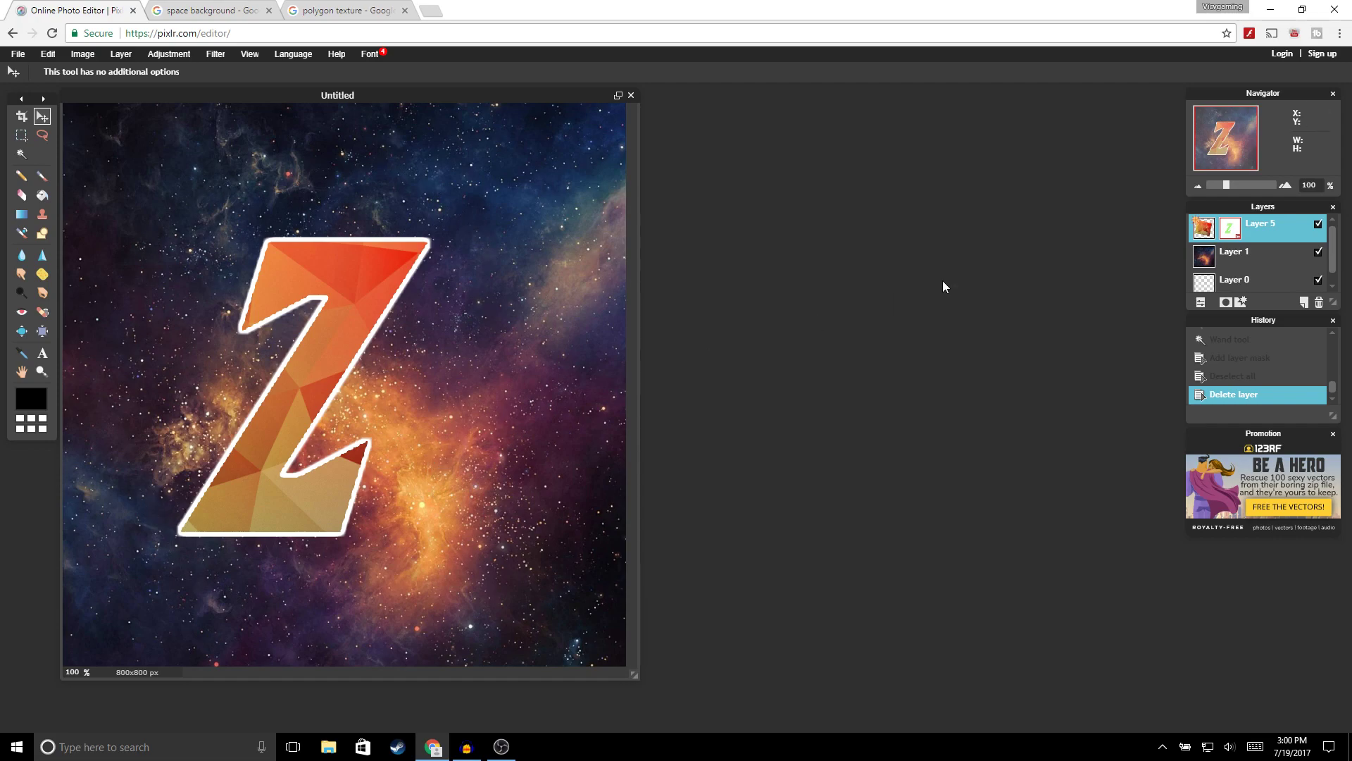
On a new layer, set the Shape tool to an unfilled white ellipse with a 30 px border
click(1302, 305)
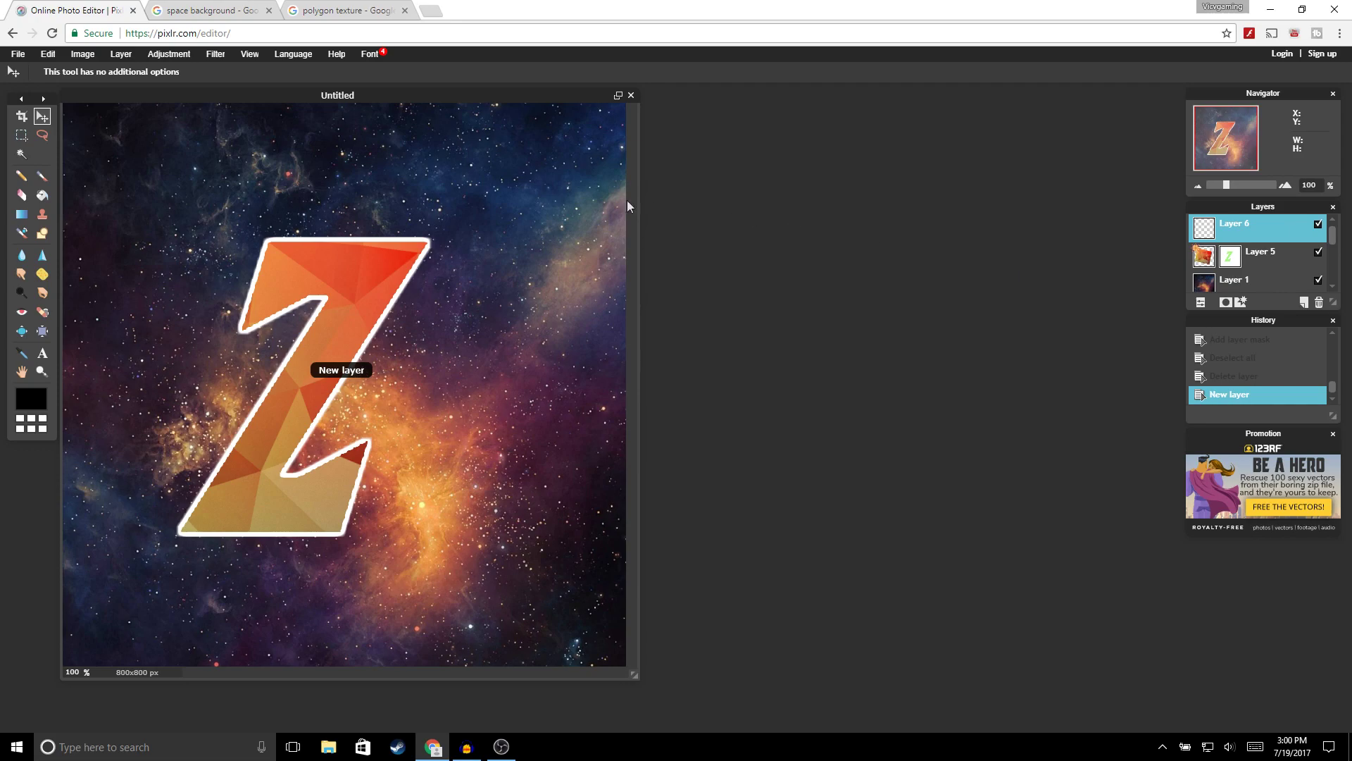
click(43, 234)
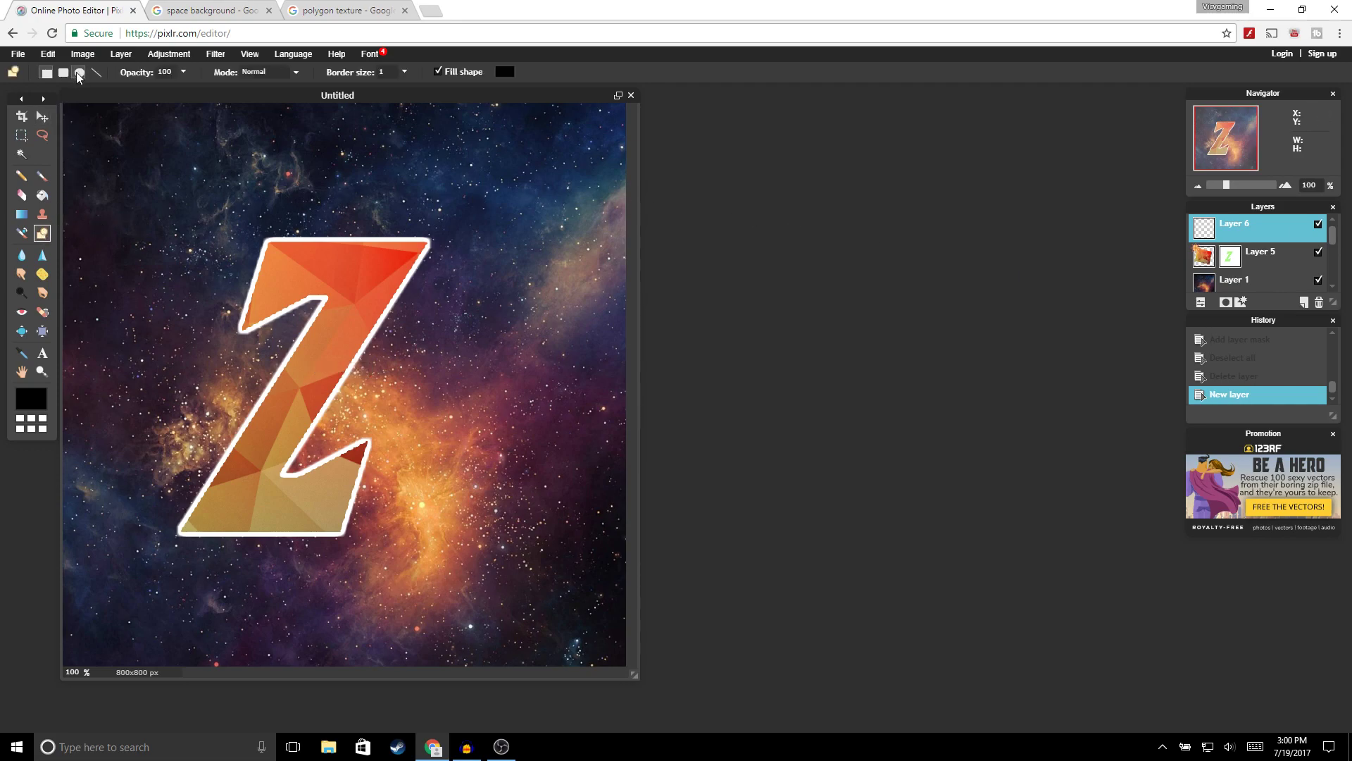
click(79, 73)
text(3)
click(438, 72)
click(31, 400)
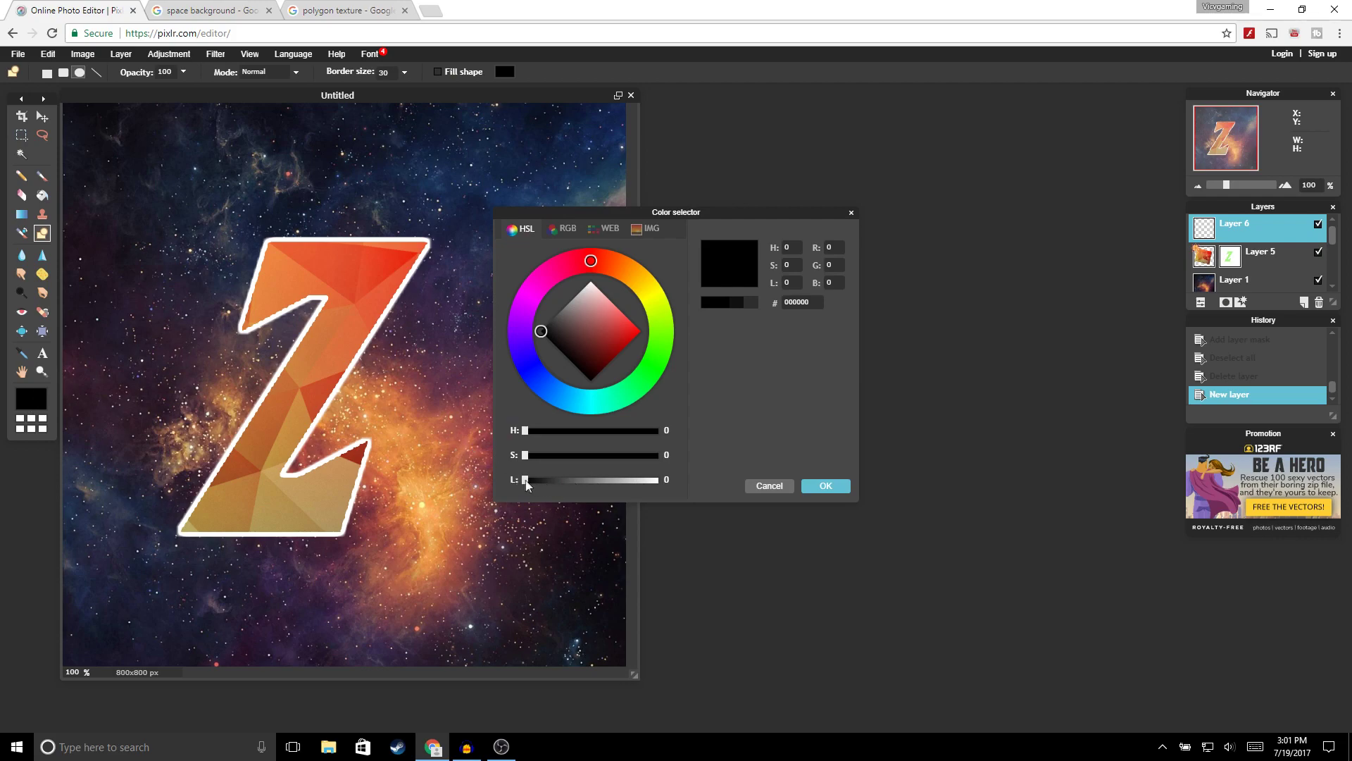
drag(525, 479, 661, 481)
click(822, 485)
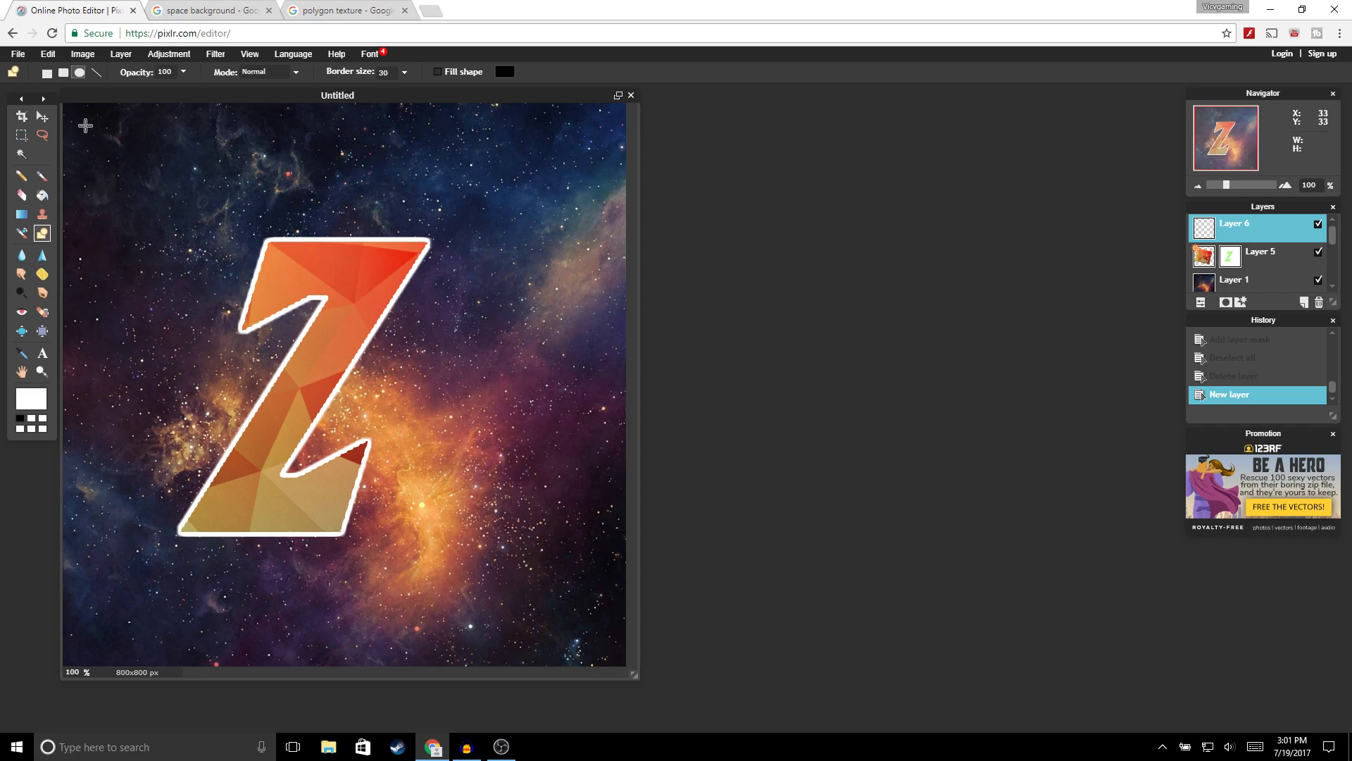
Draw a large circle ring around the Z and nudge it slightly up and left
drag(86, 125, 601, 648)
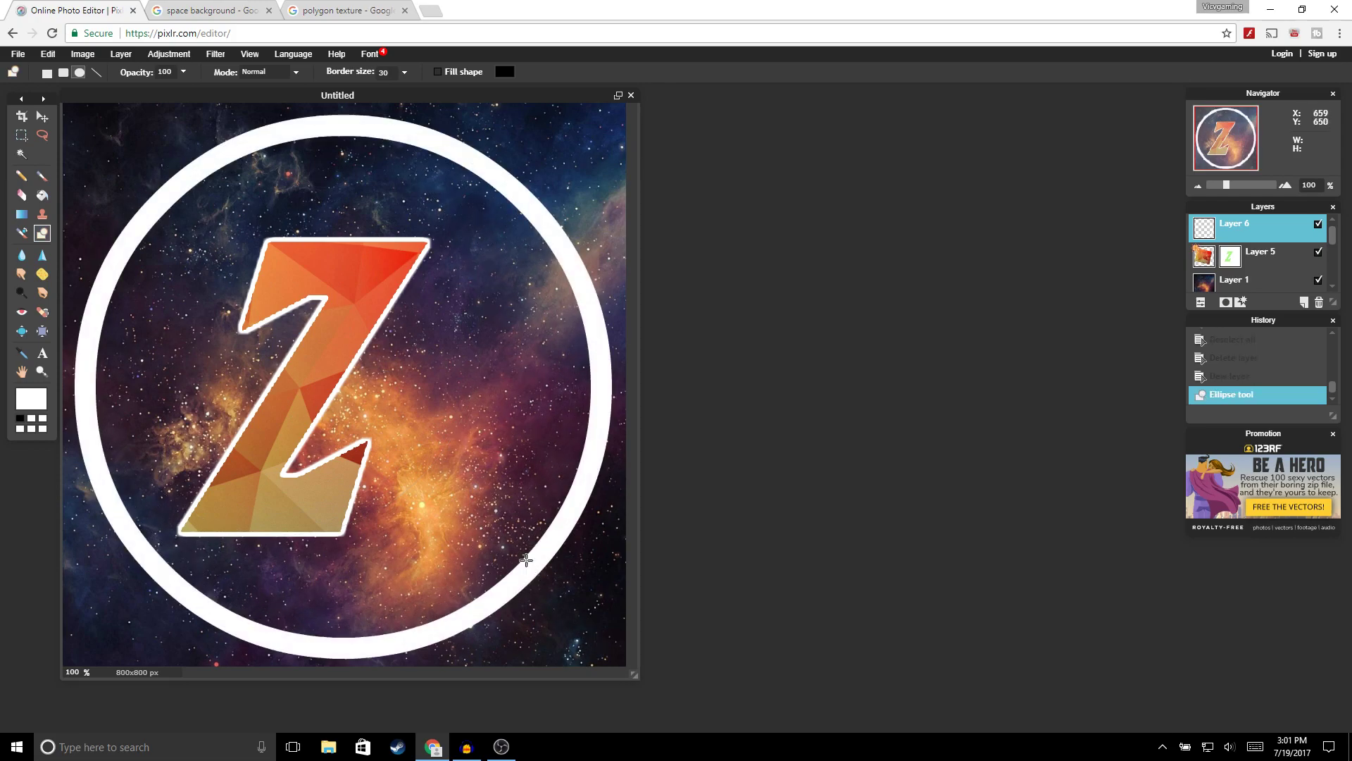
key(v)
drag(511, 520, 509, 517)
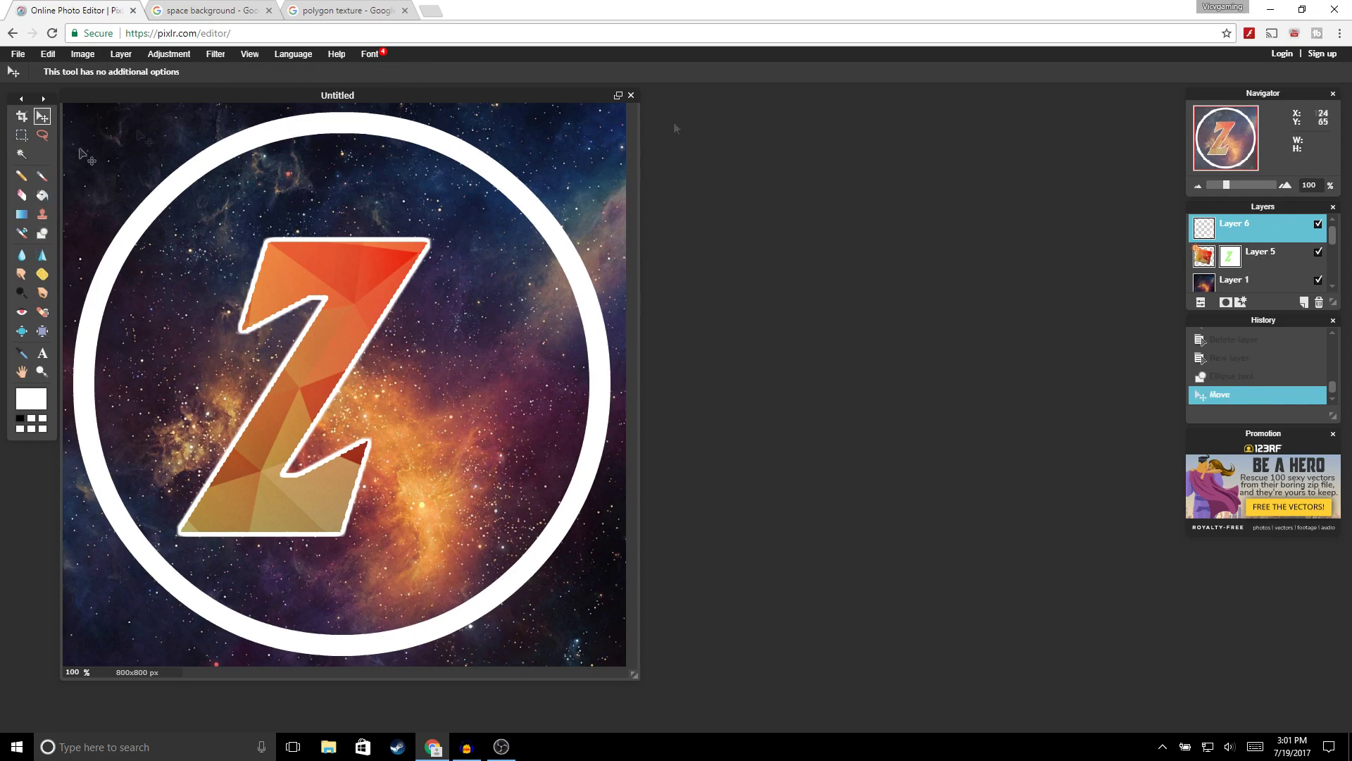
On Layer 5, nudge the Z up and slightly right, then commit a free transform to centre it
click(1261, 261)
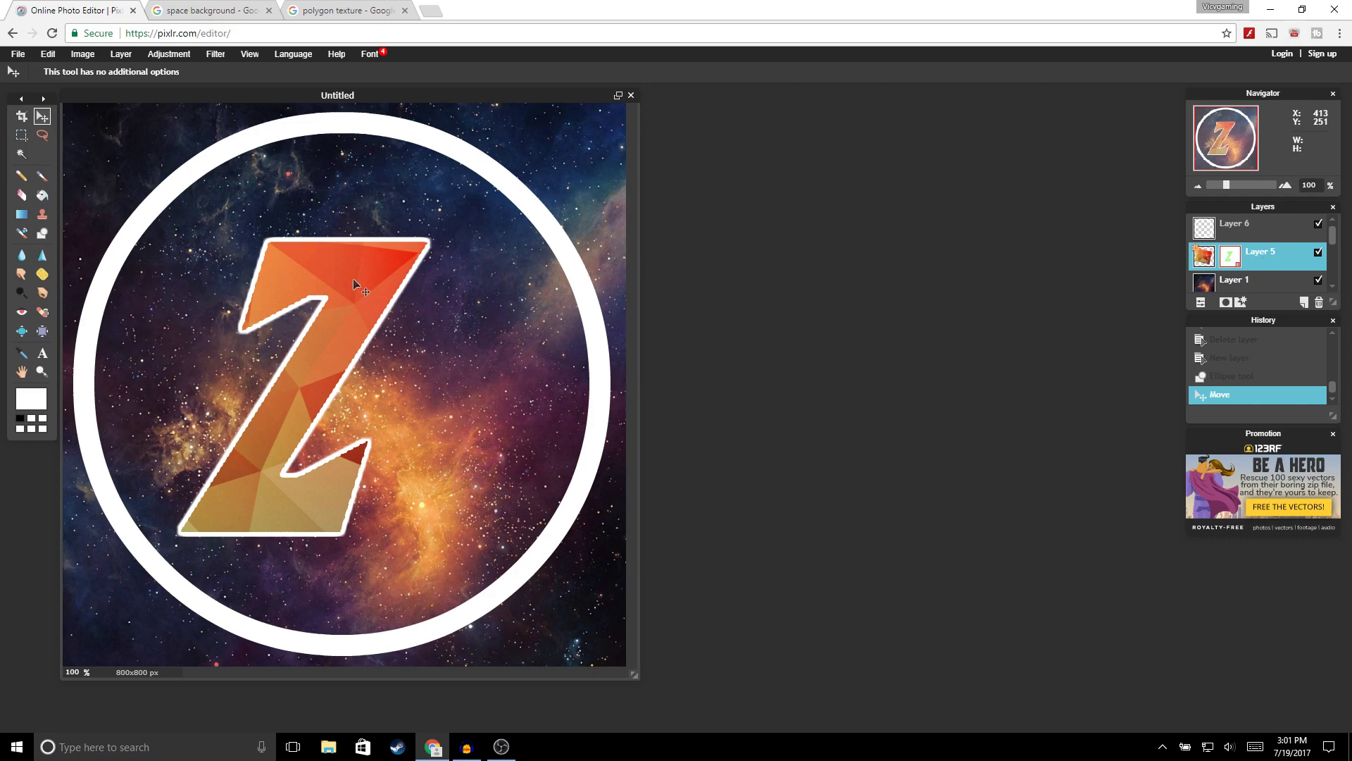
mouse_move(339, 296)
mouse_down()
mouse_move(371, 284)
mouse_move(354, 288)
mouse_up()
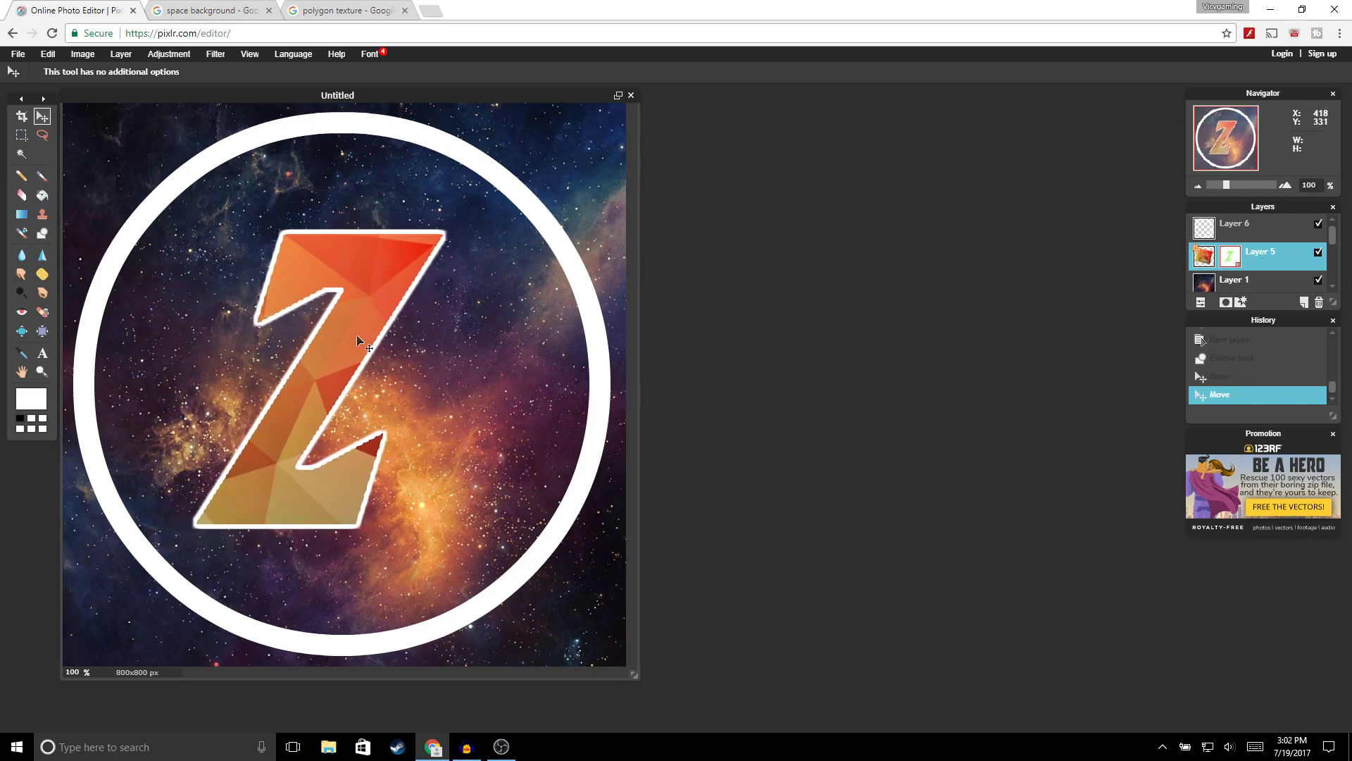
drag(358, 341, 364, 341)
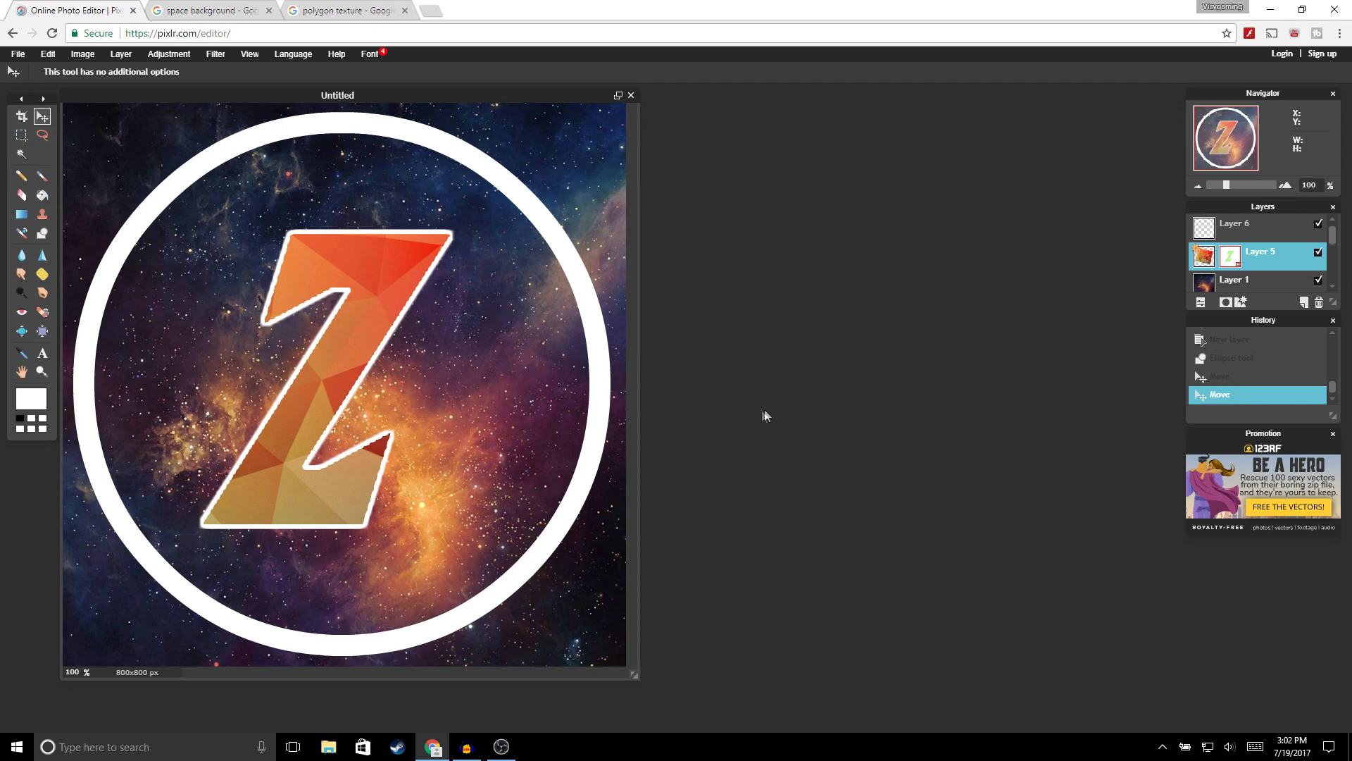
key(ctrl+t)
key(Return)
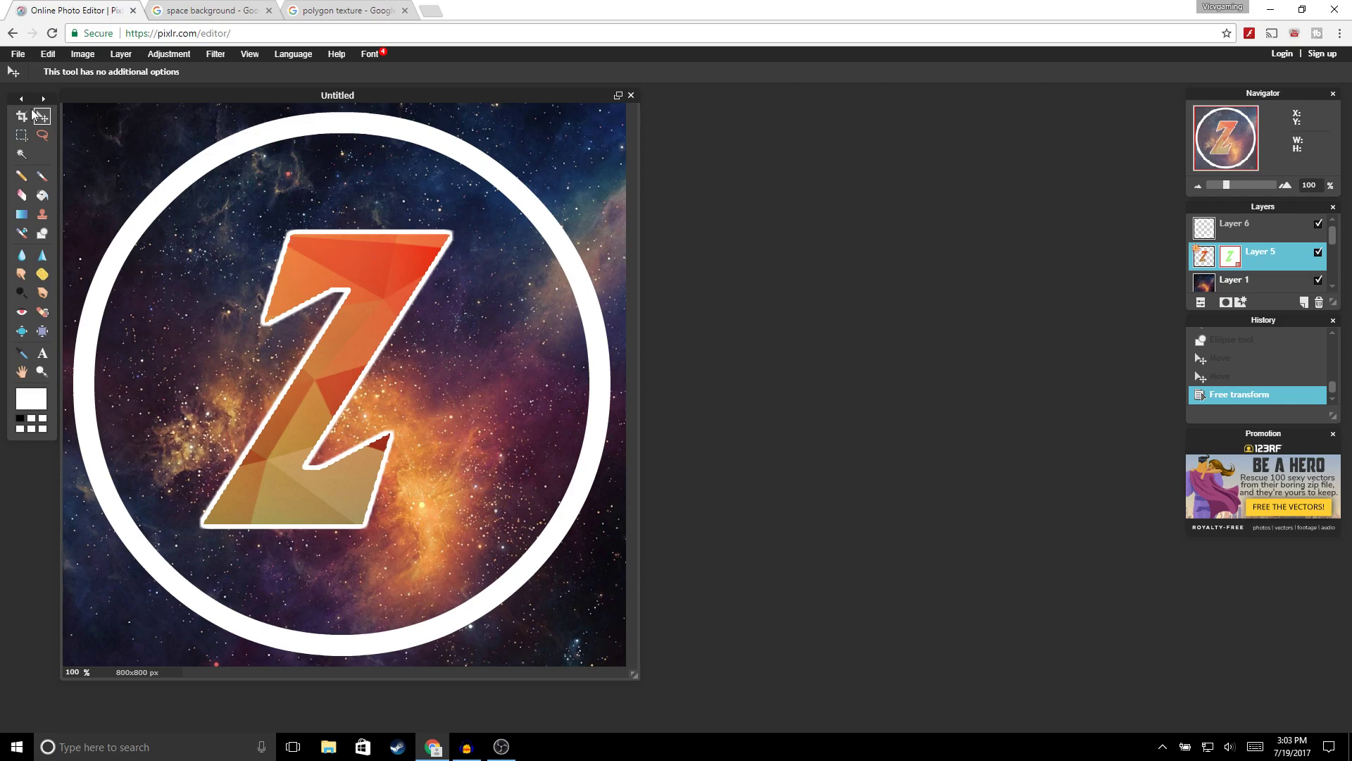
click(19, 62)
Save the logo as a PNG at quality 100 to the Desktop
click(32, 126)
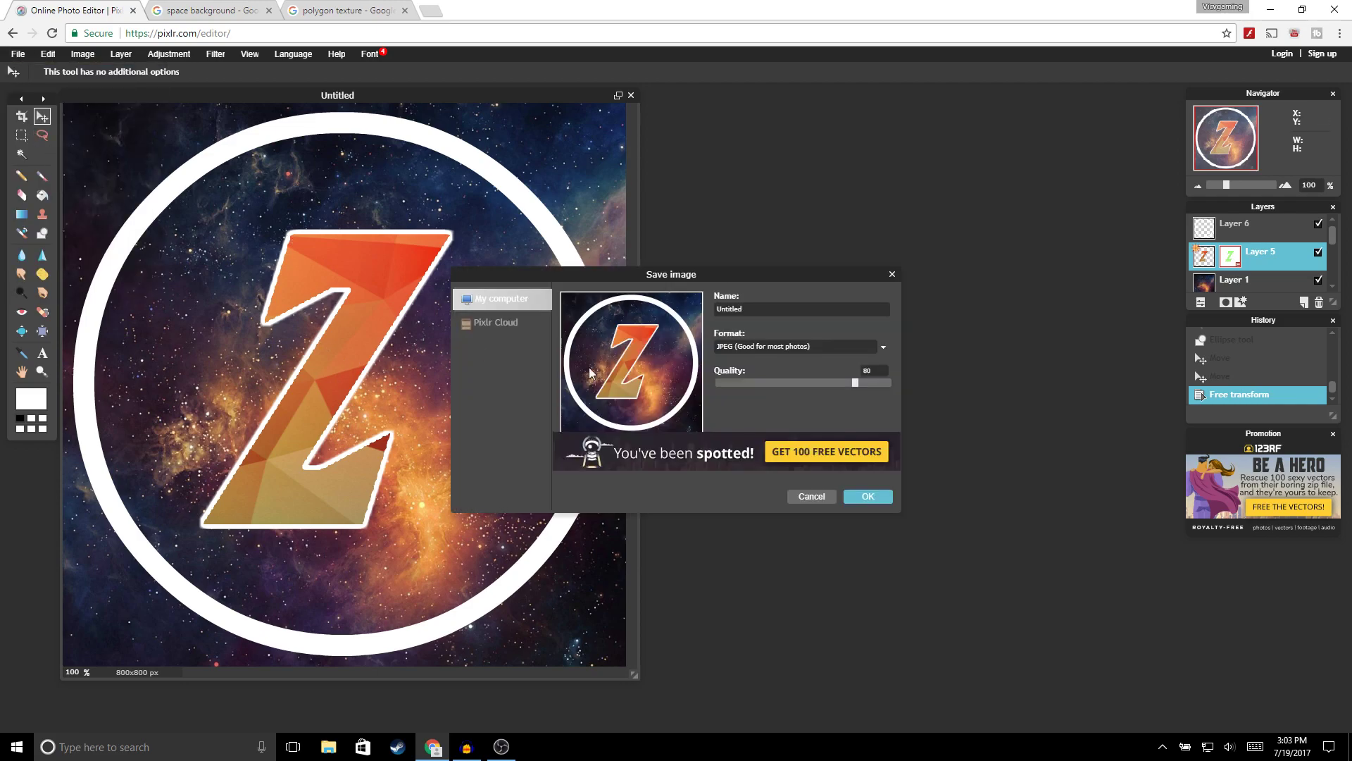
drag(856, 382, 891, 382)
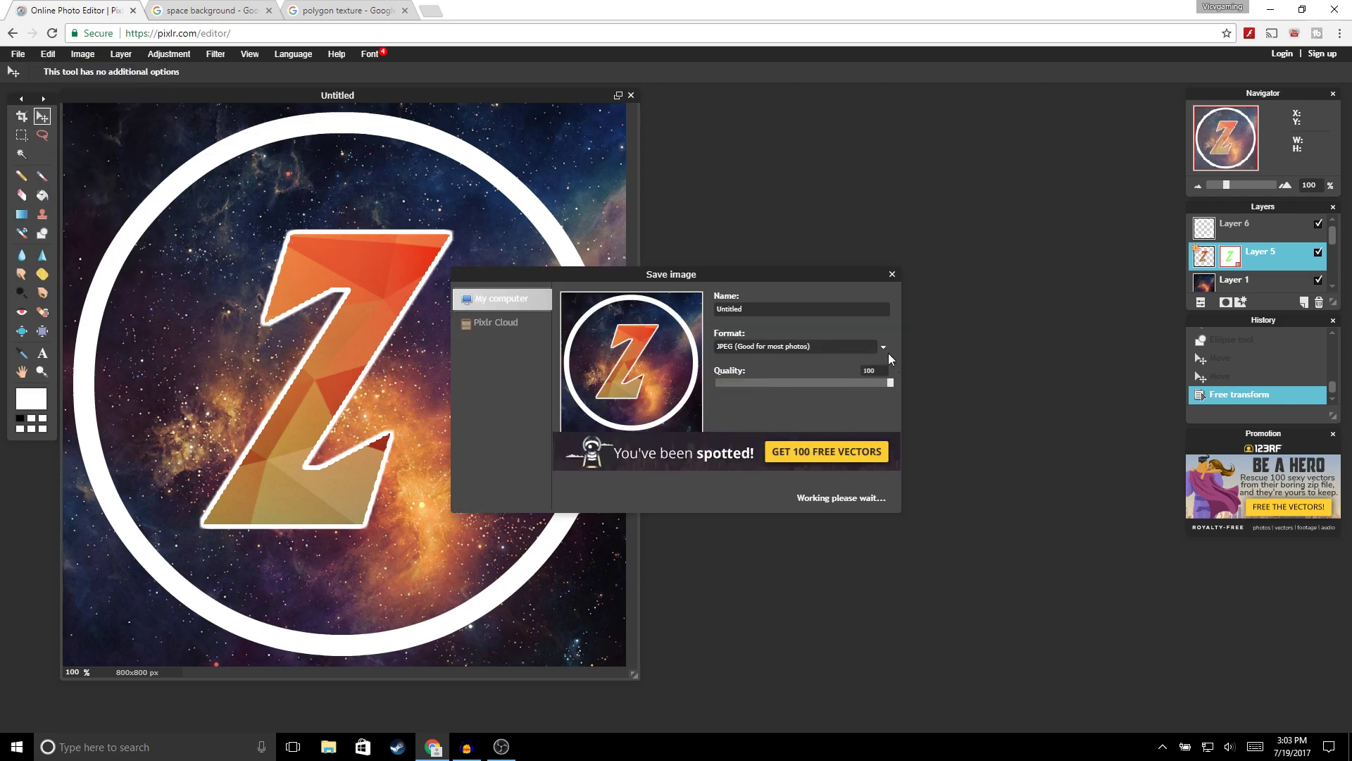
click(885, 348)
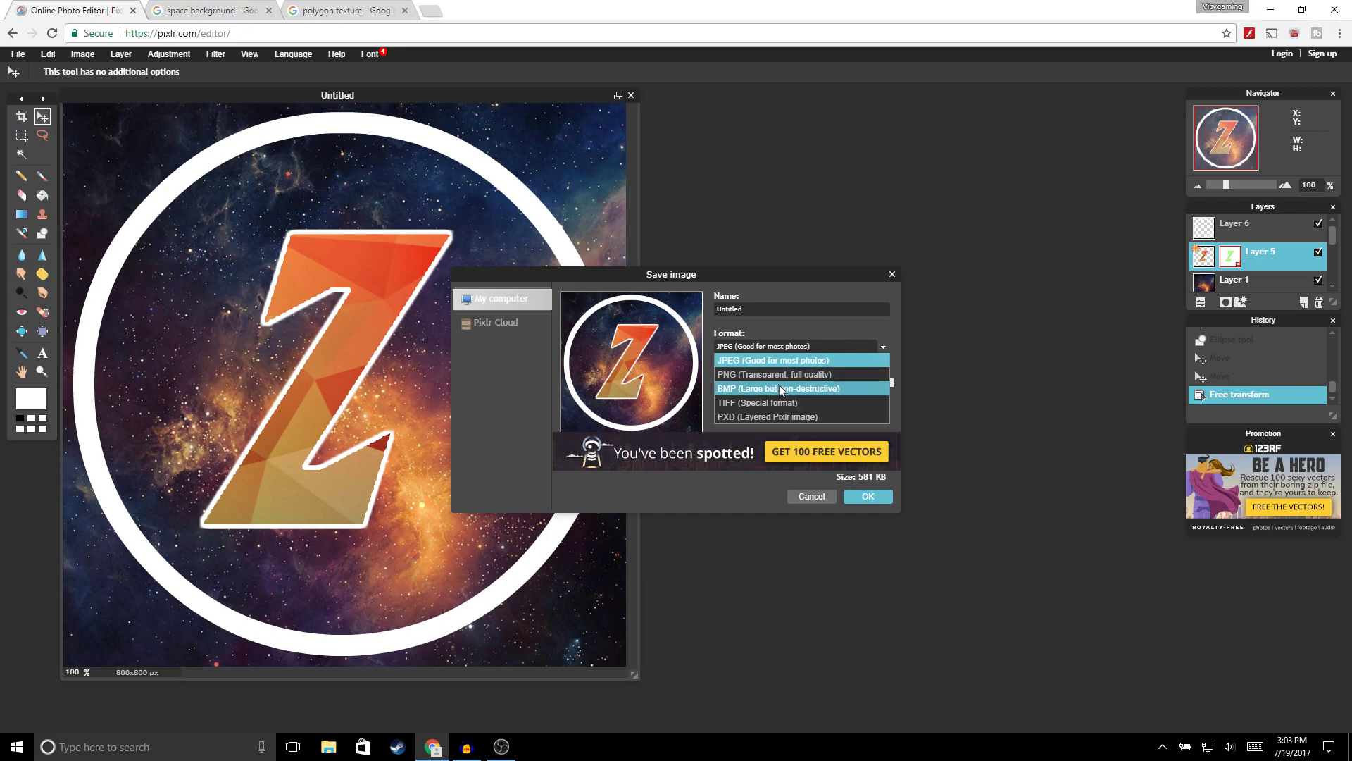
click(796, 367)
click(852, 496)
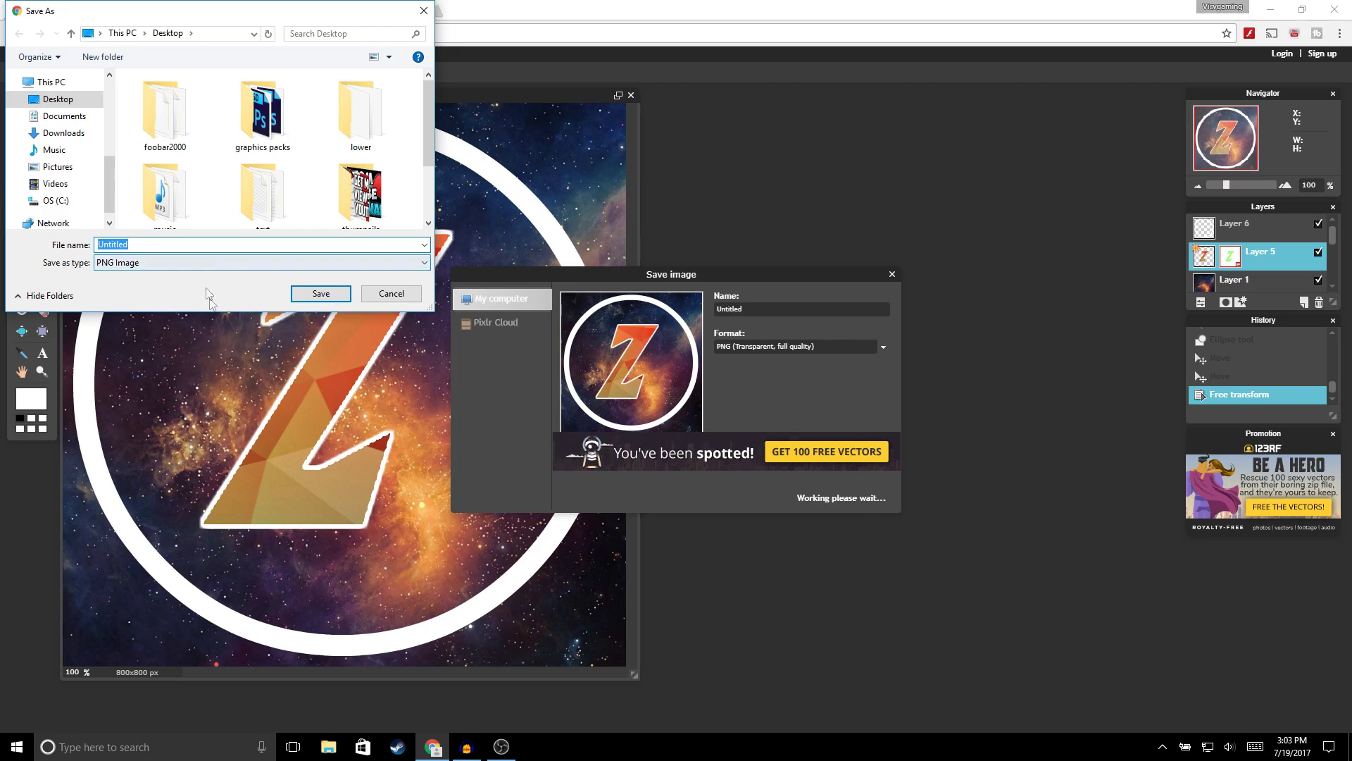
click(321, 293)
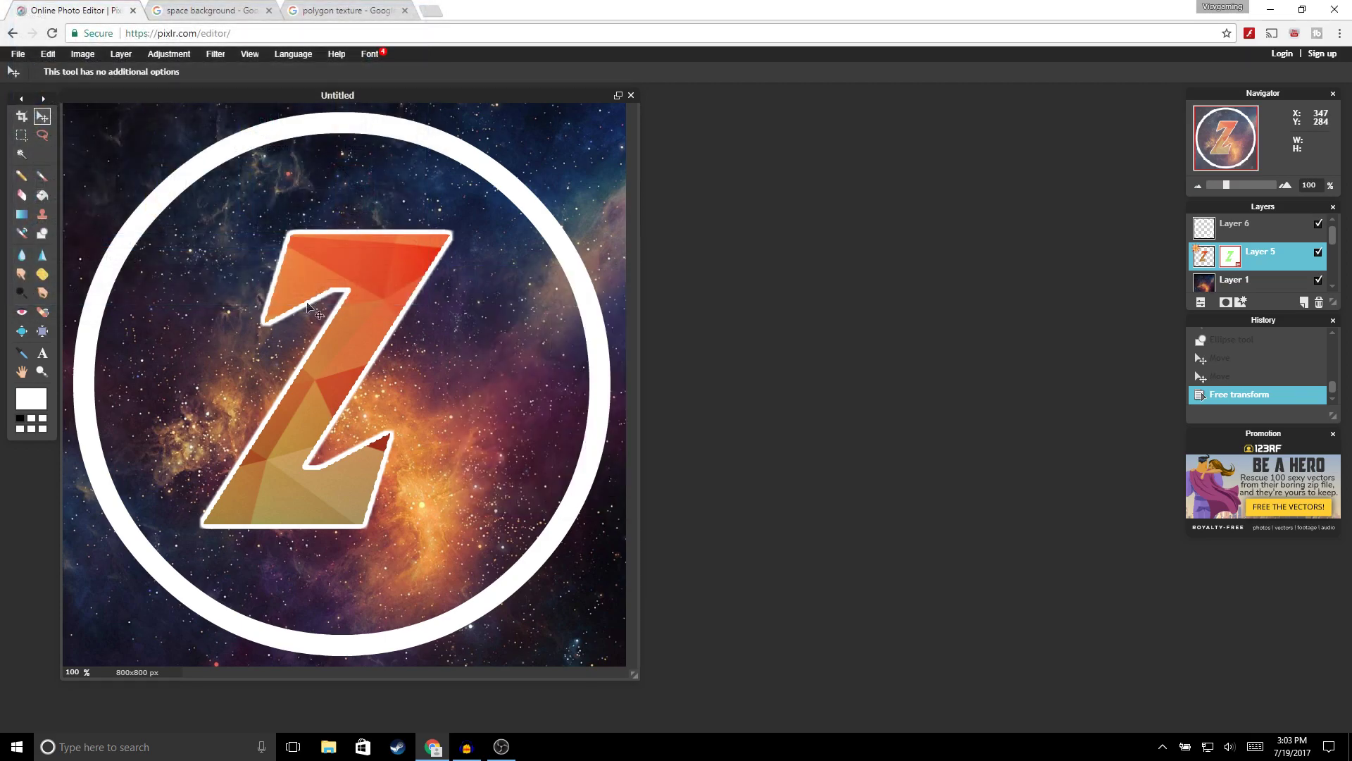